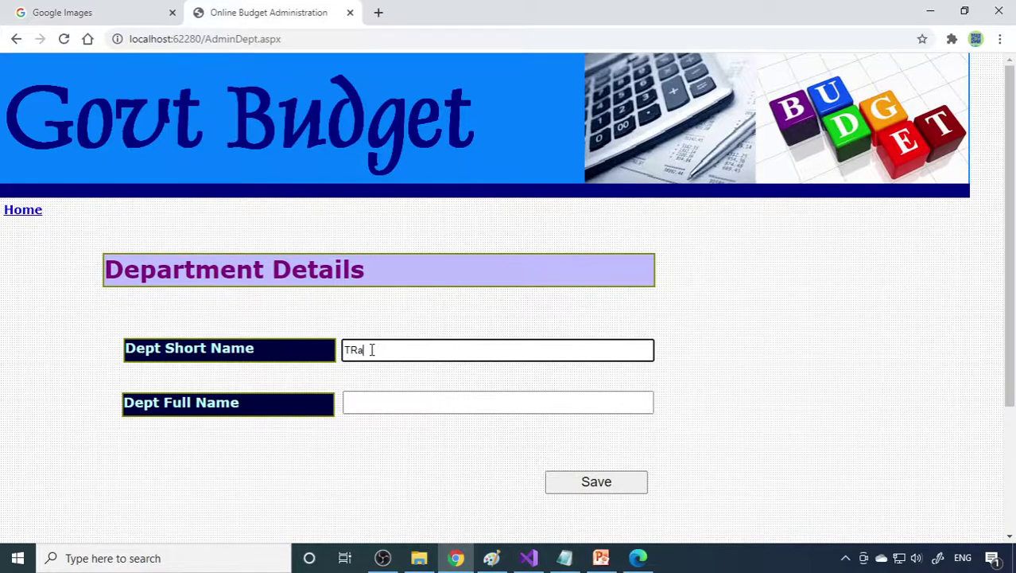
Step: Enter department short name TransportDept and full name Transport Dept
key(BackSpace)
text(ransport Dept)
triple_click(372, 350)
key(ctrl+c)
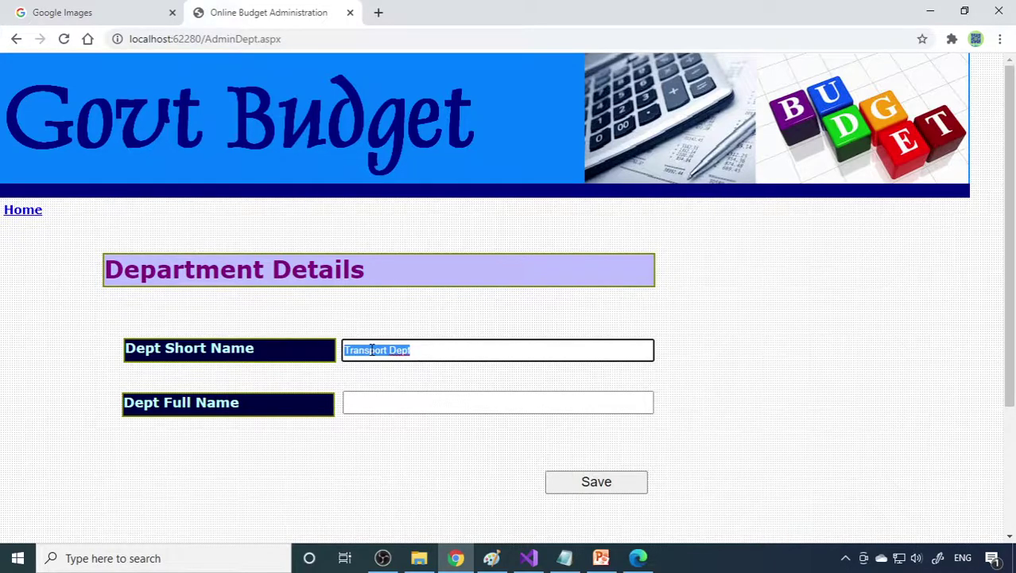
key(Tab)
key(ctrl+v)
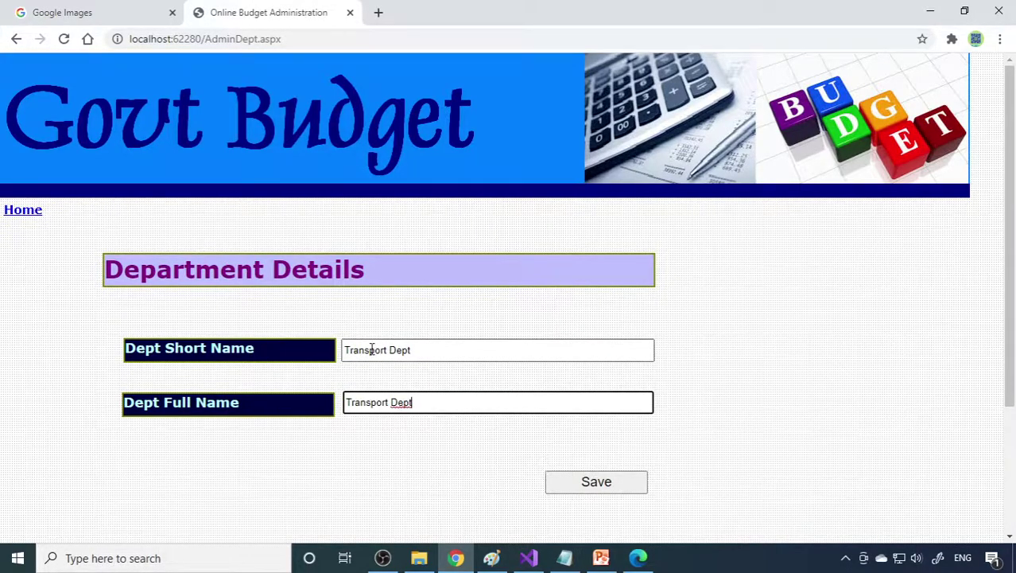
click(386, 350)
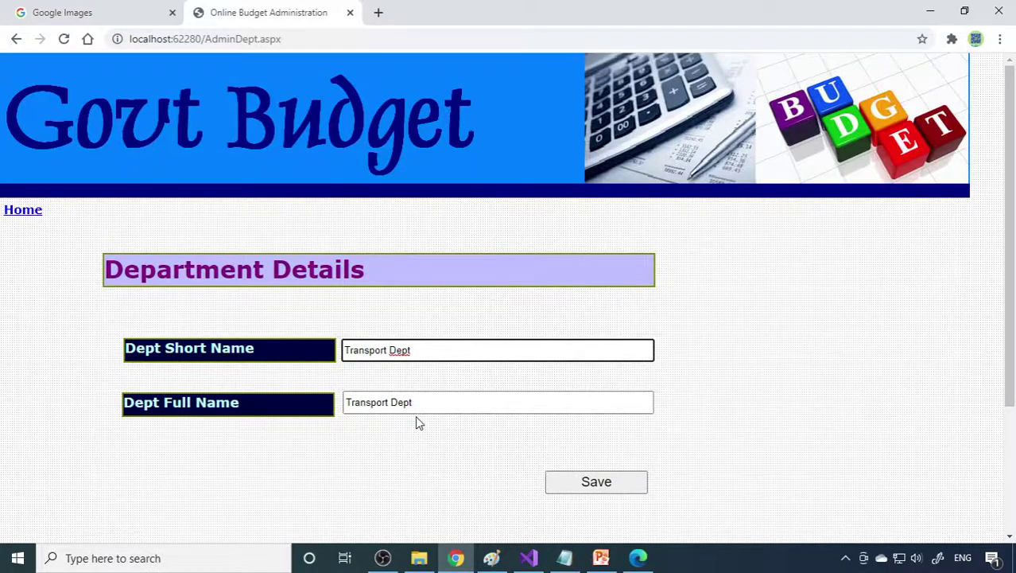
key(BackSpace)
Step: Save the department, acknowledge the confirmation, and go back to the admin main page
click(566, 481)
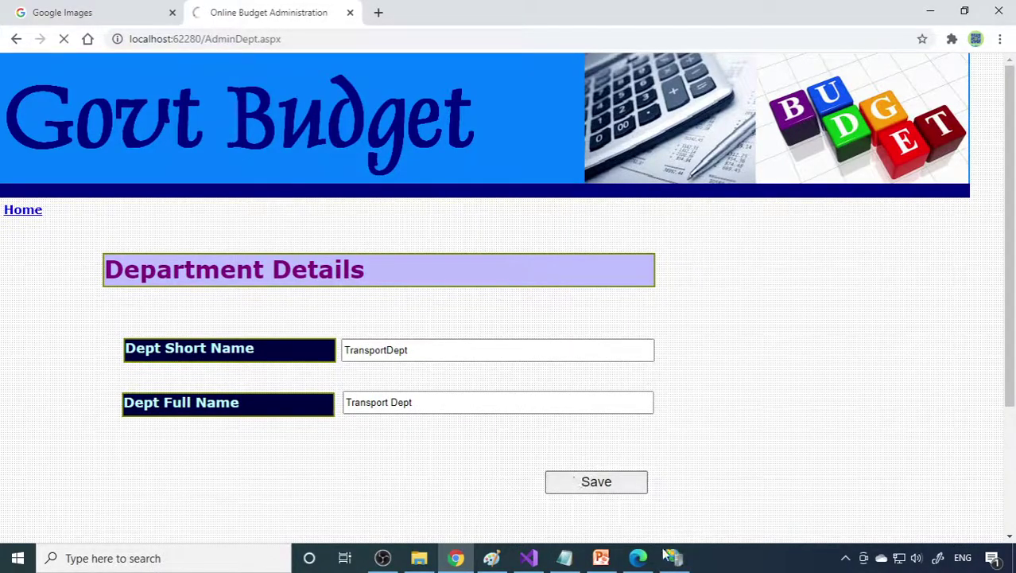
click(544, 326)
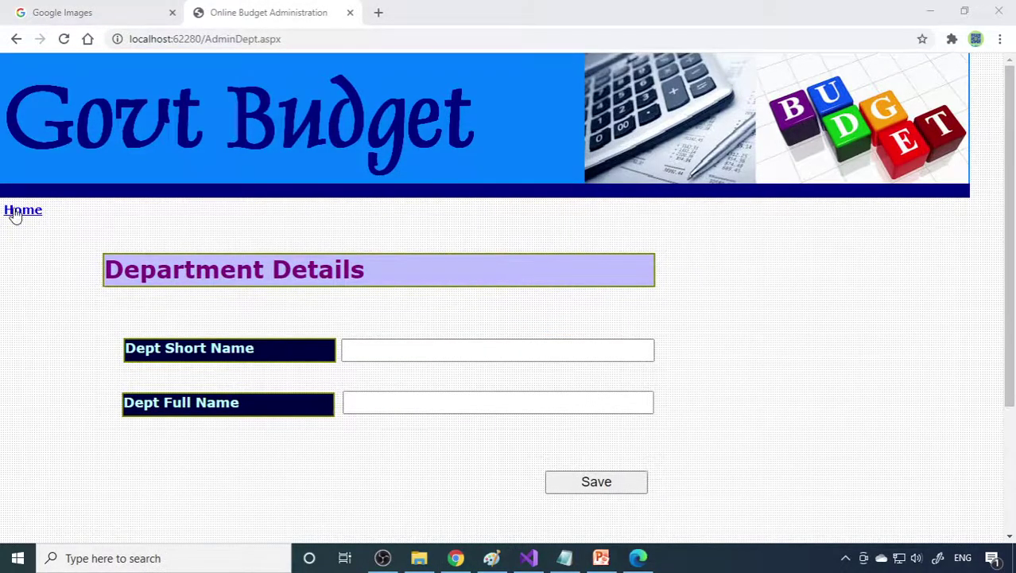
click(14, 214)
scroll(199, 293, down, 2)
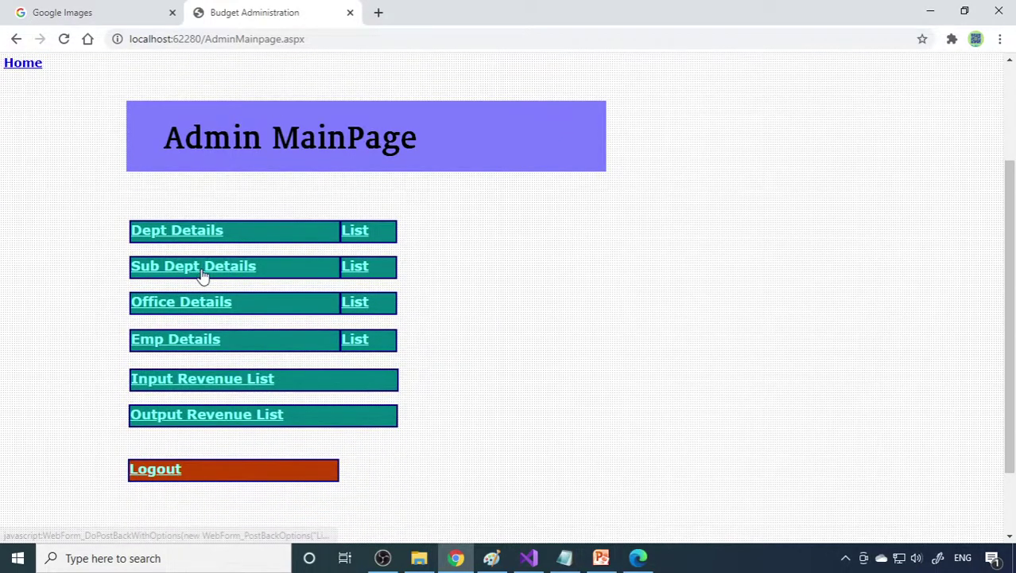
Step: Save sub-department RTO, full name Regional Transport Office, under parent TransportDept
click(203, 272)
click(436, 329)
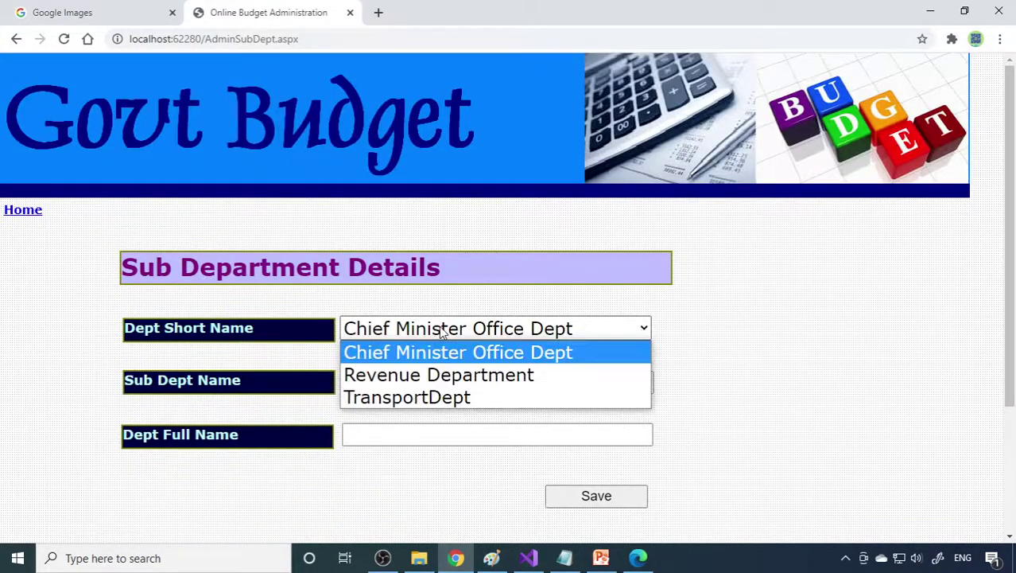
click(381, 397)
click(391, 382)
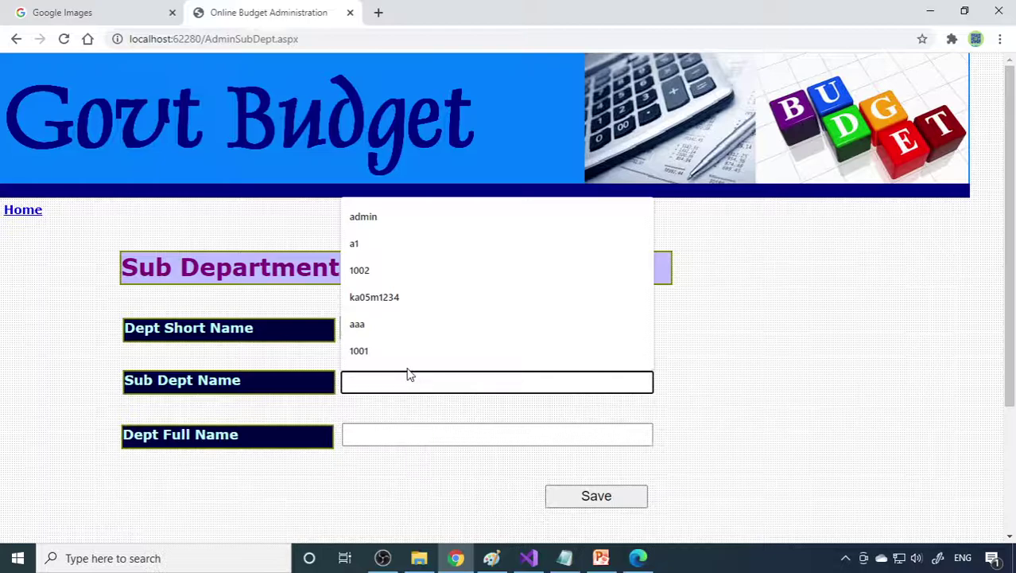
text(RTO)
key(Tab)
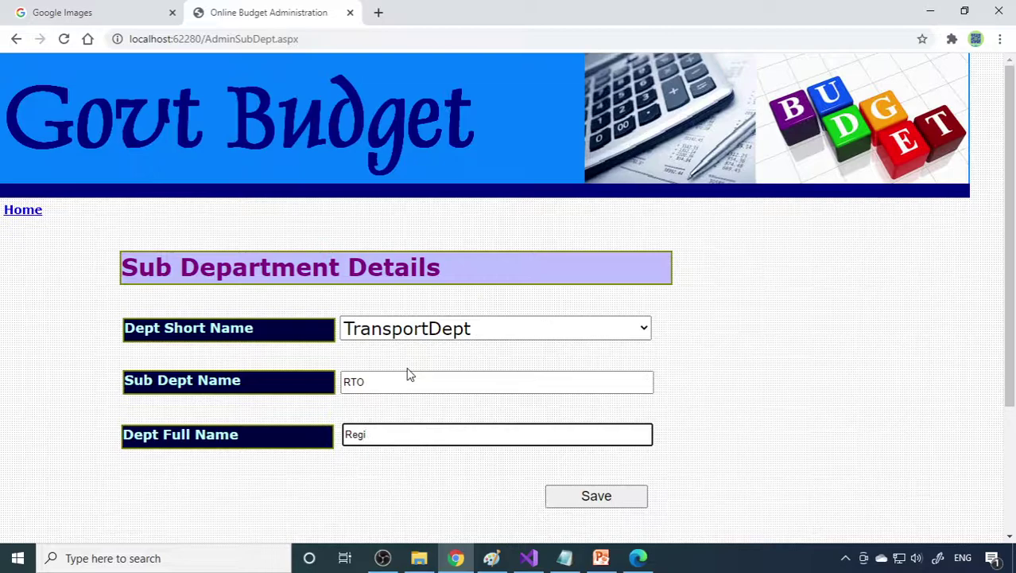
text(Regional Transport Office)
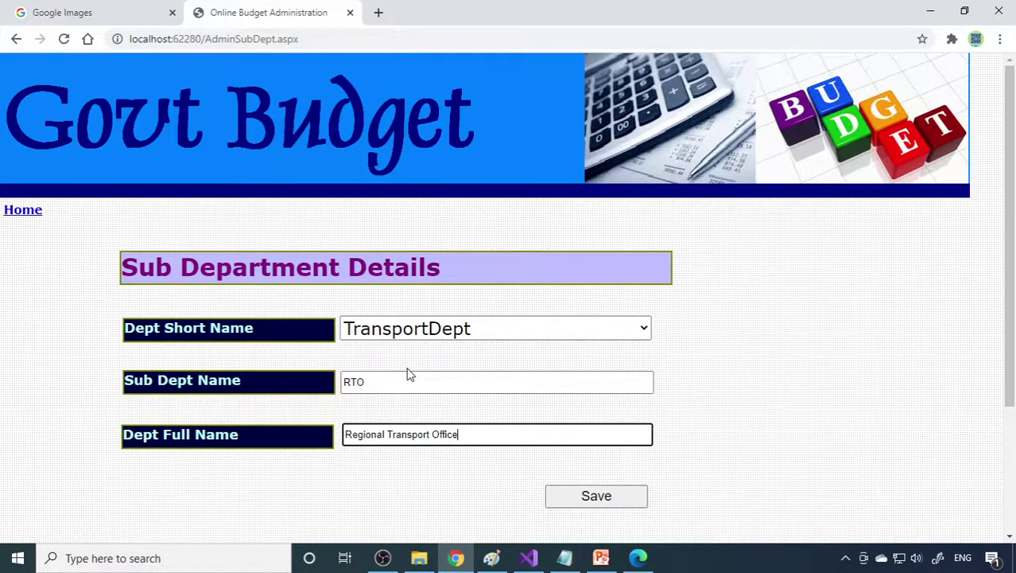
click(577, 497)
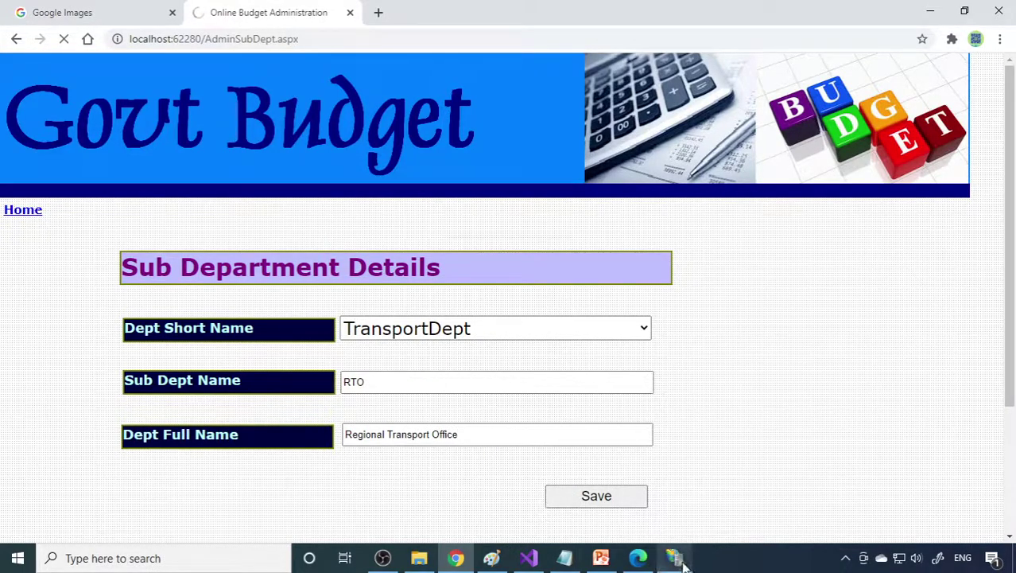
click(547, 324)
Step: Start a new government office with department TransportDept and sub-department RTO
click(23, 210)
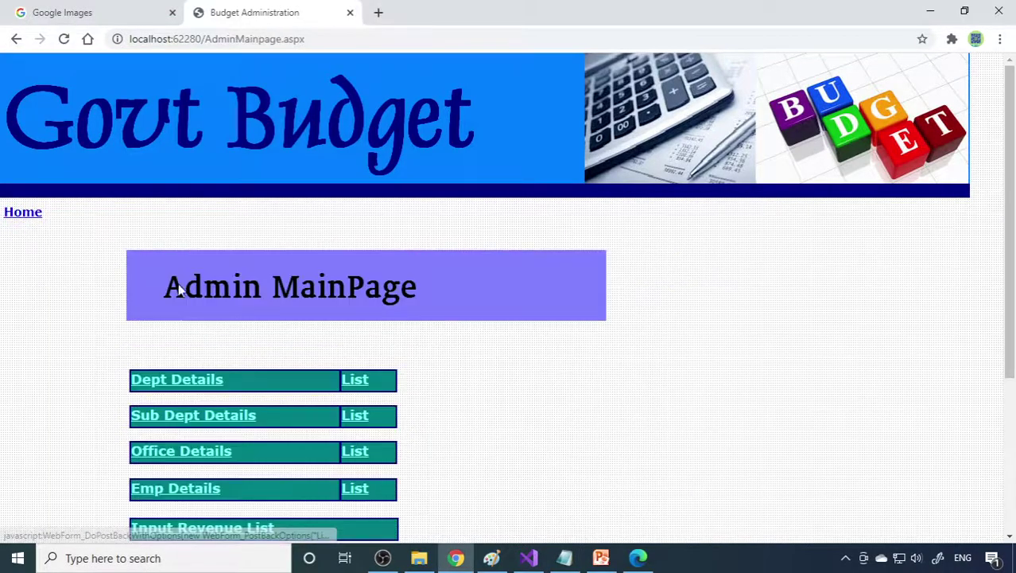
scroll(479, 373, down, 1)
scroll(480, 373, down, 1)
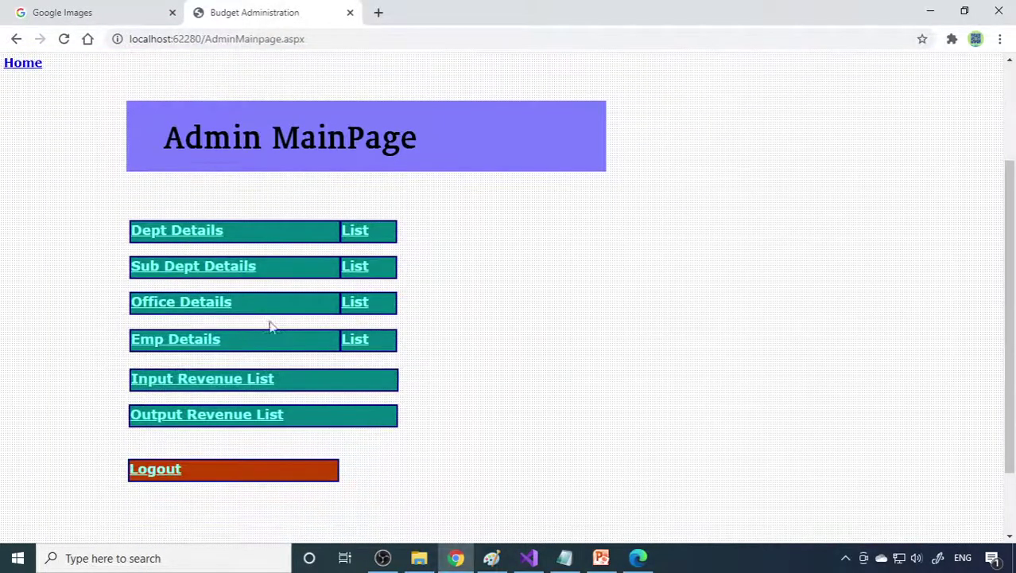
click(185, 307)
click(505, 322)
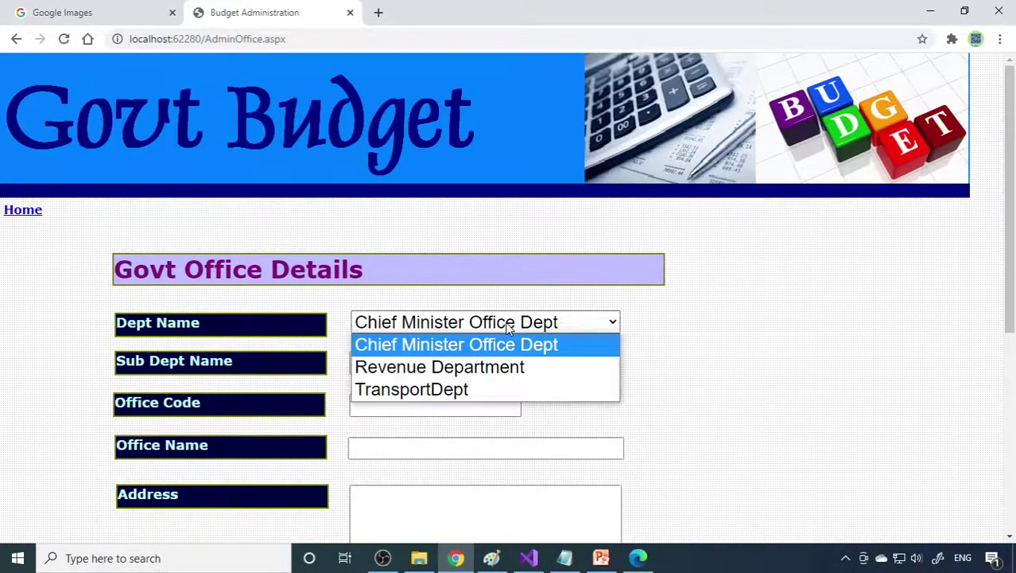
click(443, 389)
click(439, 367)
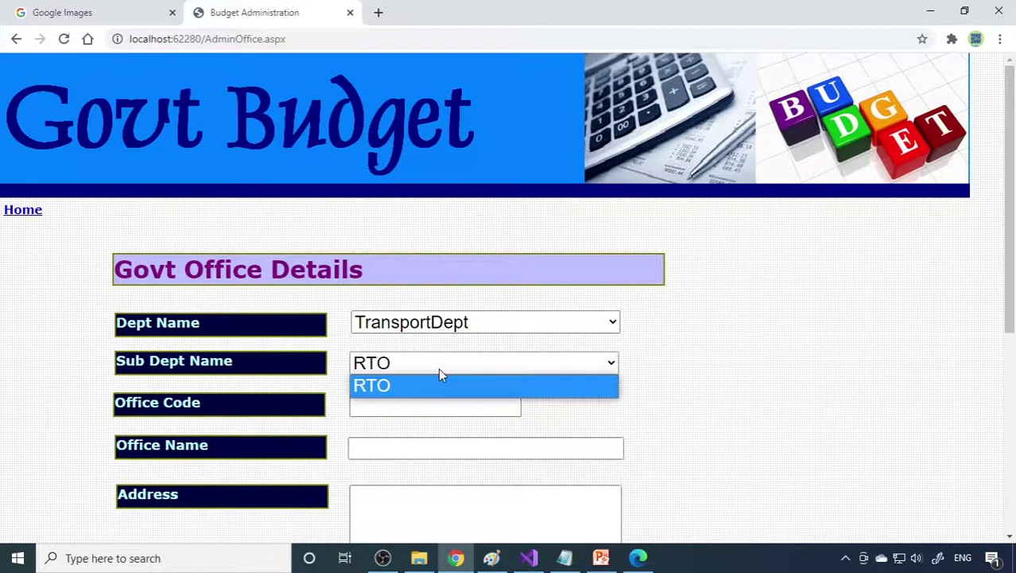
click(419, 387)
Step: Enter the office code RTORajajiNagar
click(410, 406)
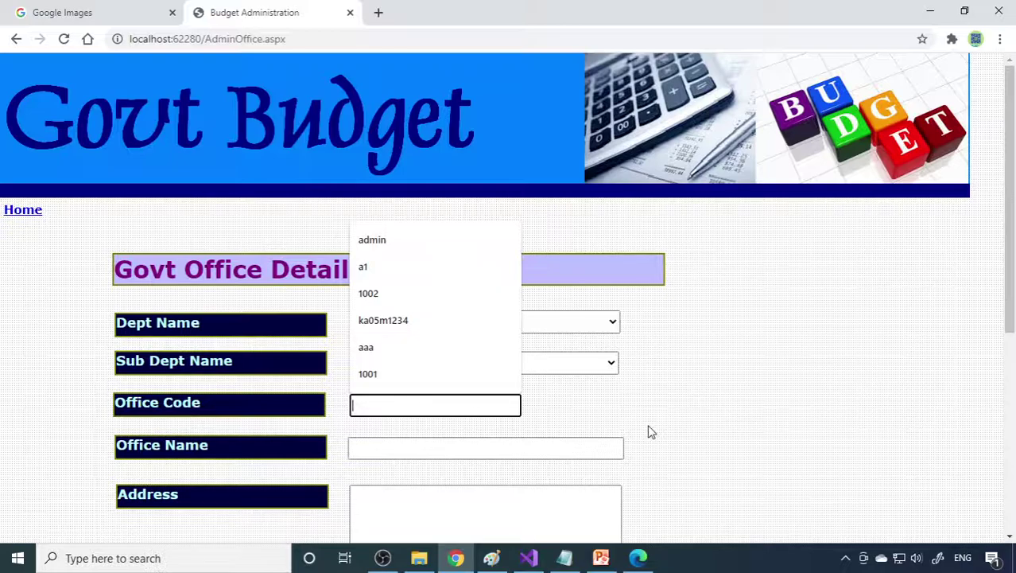
text(R)
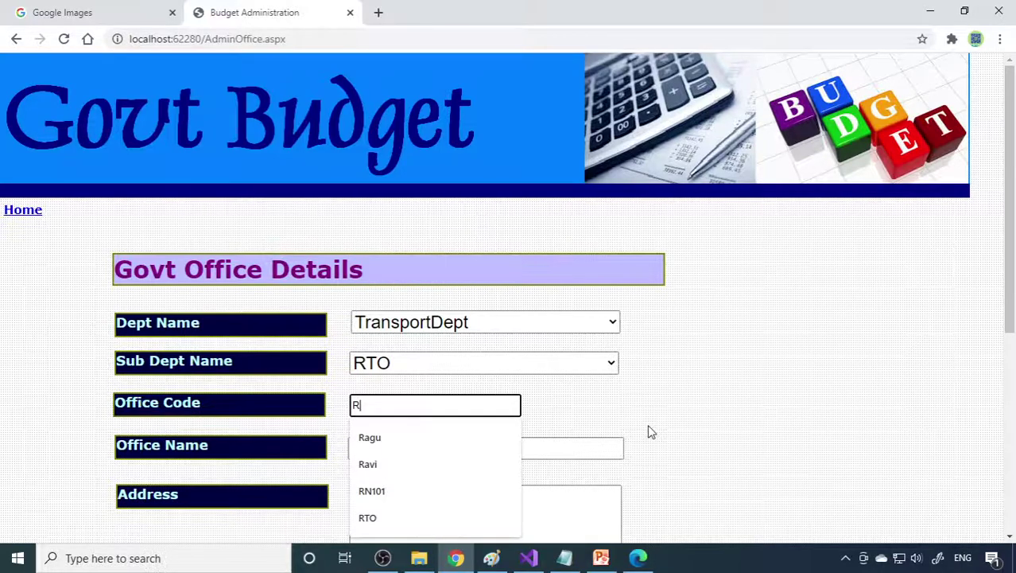
text(101)
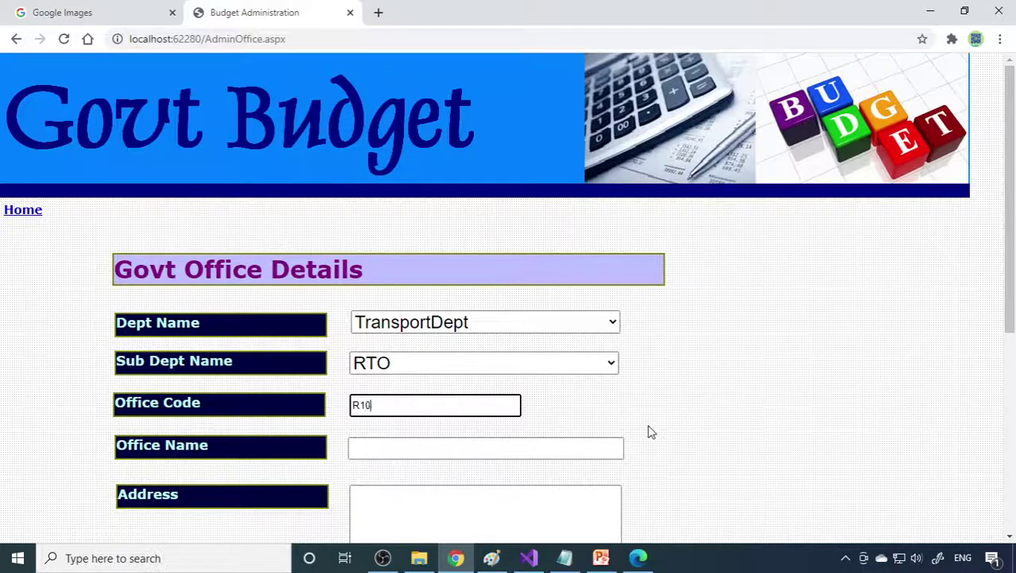
click(362, 405)
text(Nagar)
key(shift+Right)
key(shift+Right)
key(shift+Right)
key(Delete)
key(Home)
text(RTO)
key(Right)
text(ajaji)
Step: Set the office name to RTO RajajiNagar
click(406, 447)
click(405, 447)
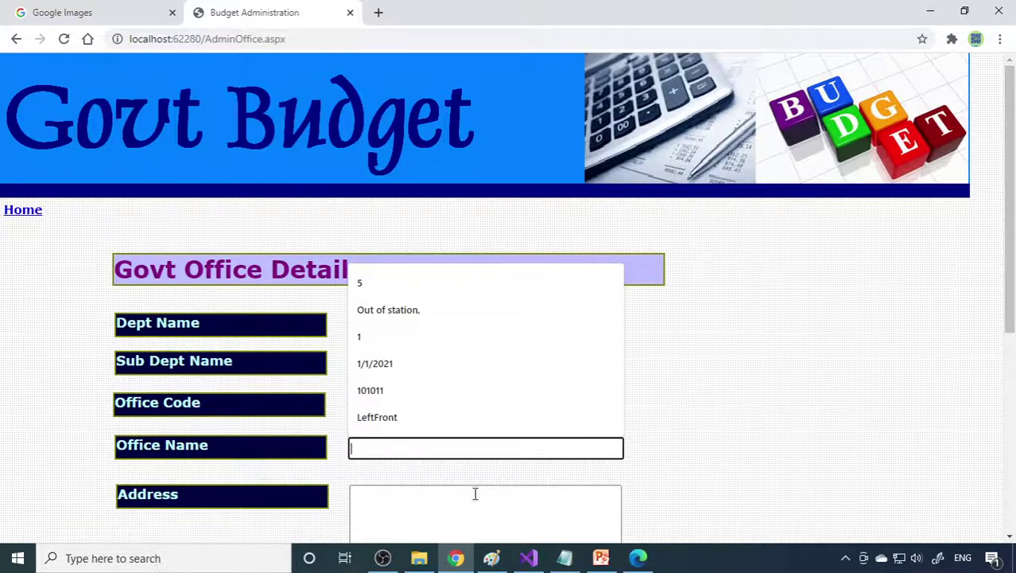
key(Escape)
key(shift+Tab)
key(ctrl+c)
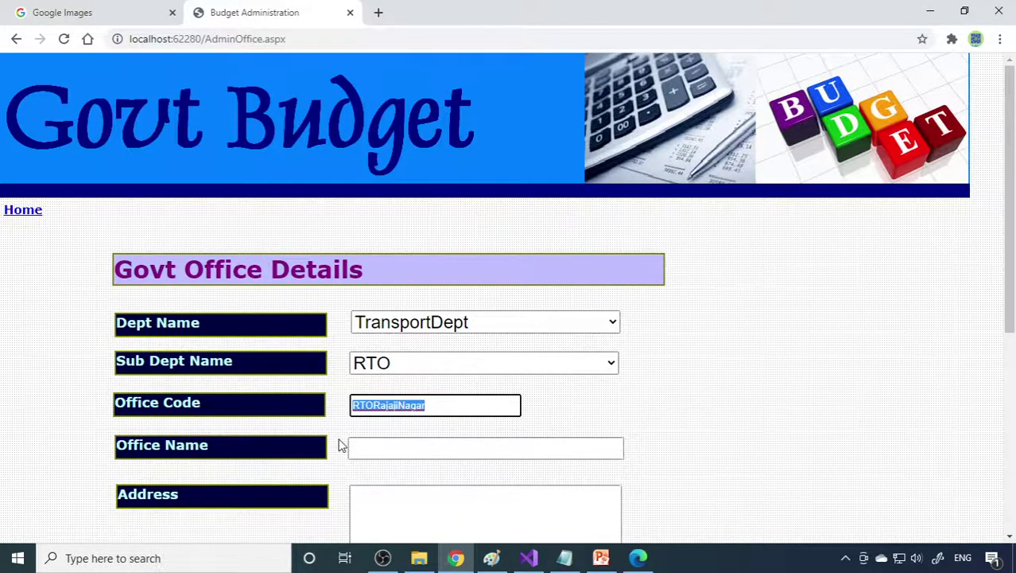
key(Tab)
key(Tab)
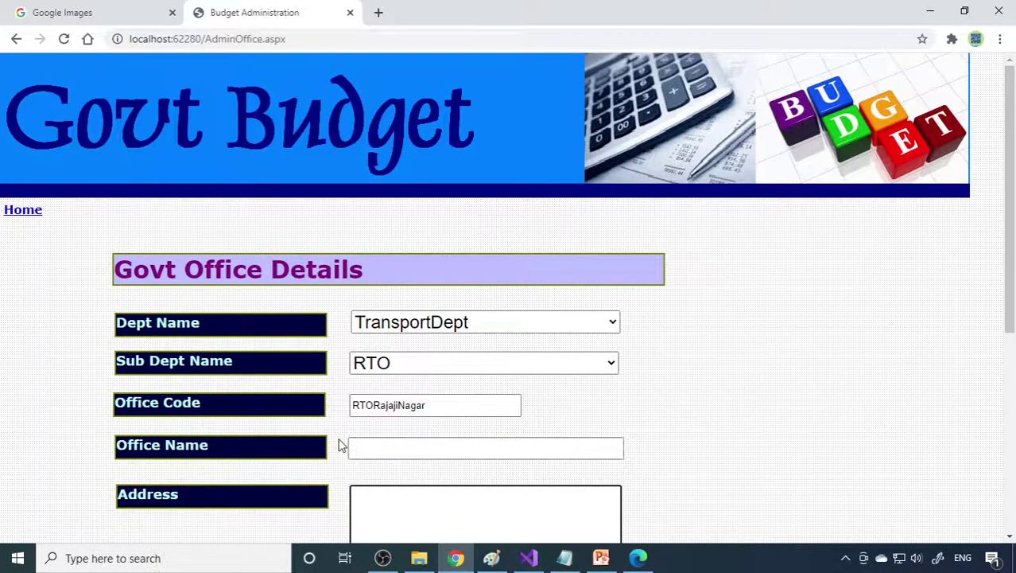
click(447, 447)
key(Escape)
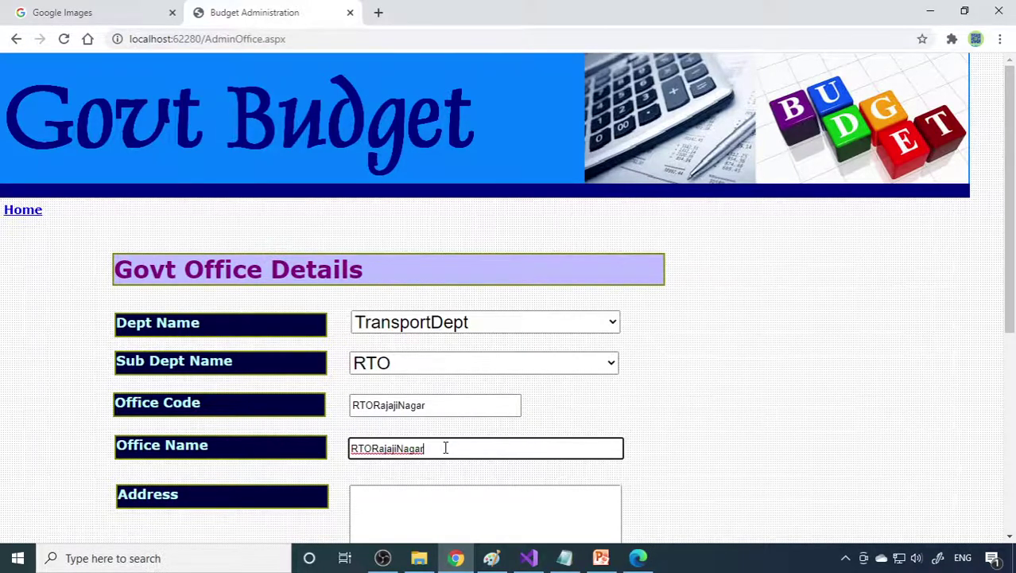
click(373, 448)
scroll(535, 477, down, 4)
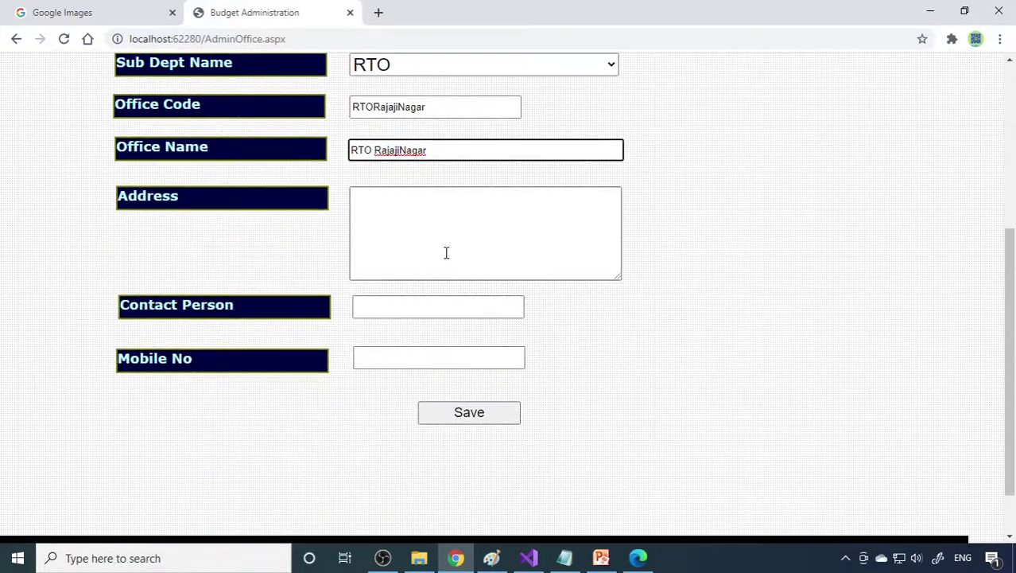
Step: Fill in the office's postal address
click(499, 240)
key(ctrl+v)
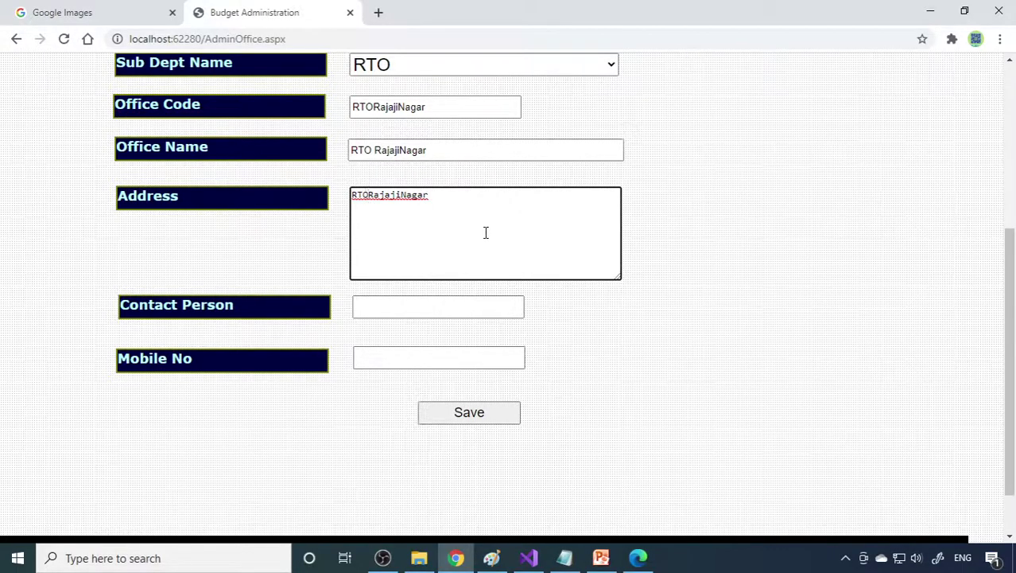
key(Return)
key(Return)
key(Up)
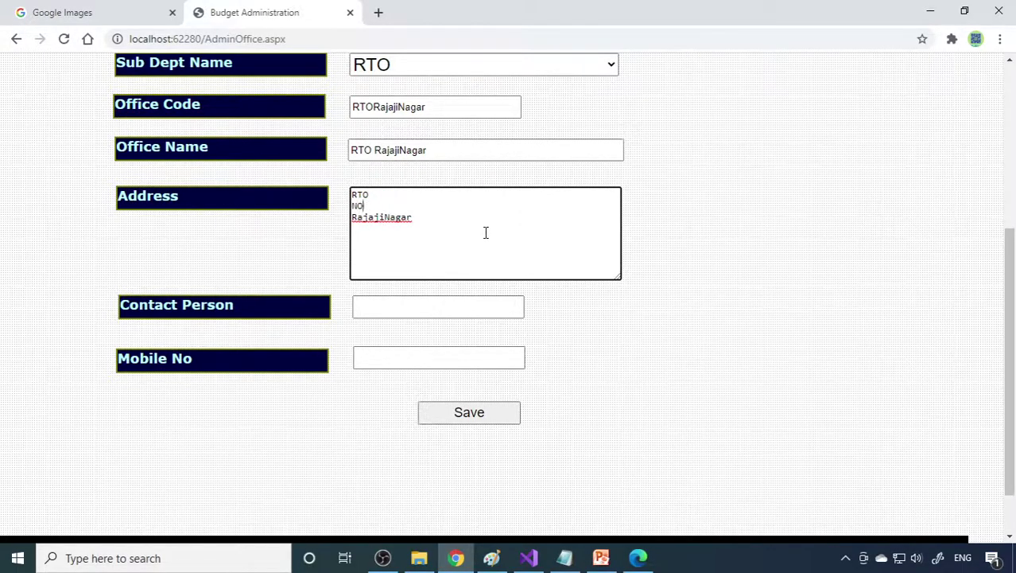
Step: Enter the office's contact person name and mobile number
click(422, 306)
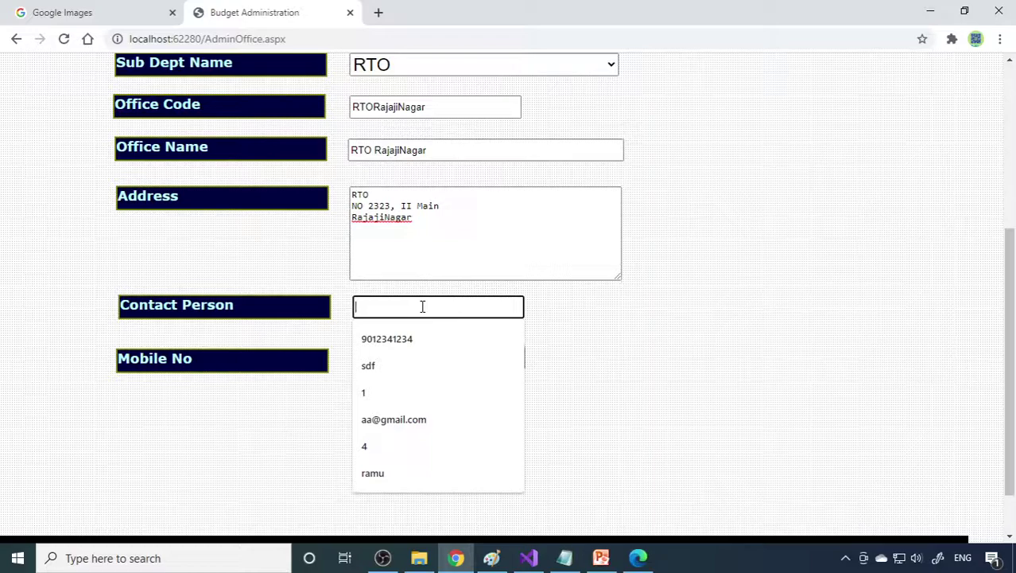
text(Ravees)
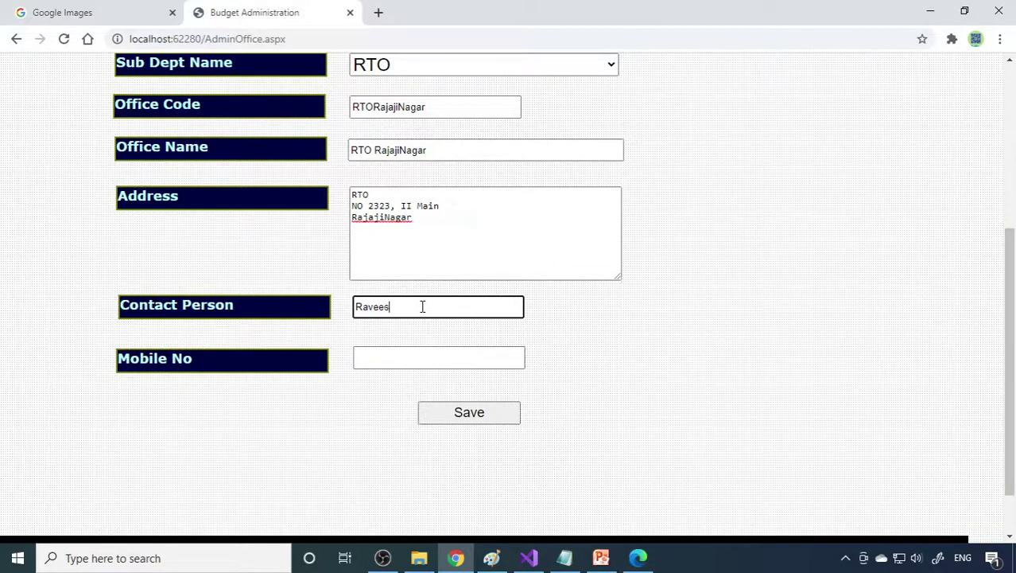
text(h)
key(Tab)
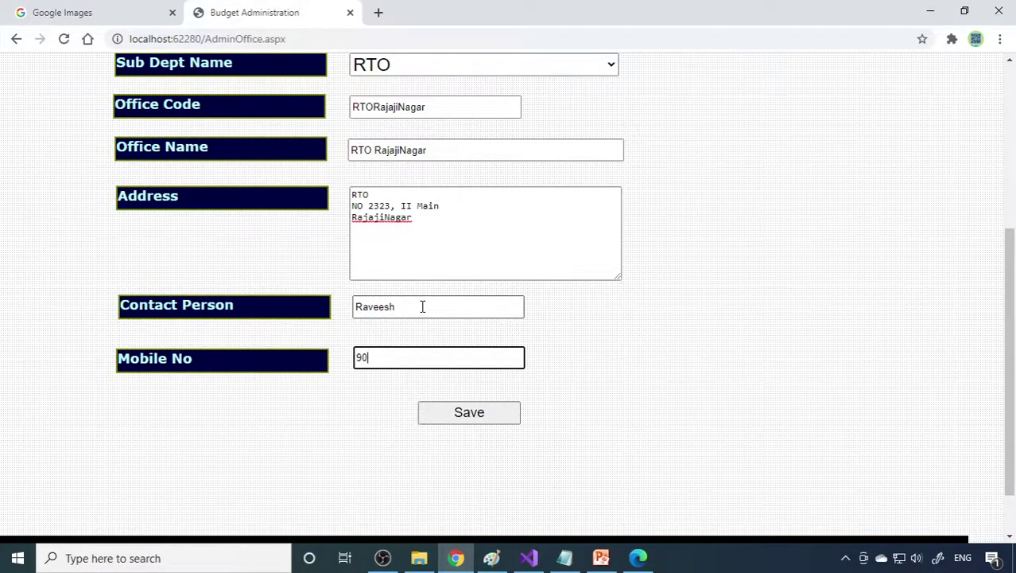
click(489, 424)
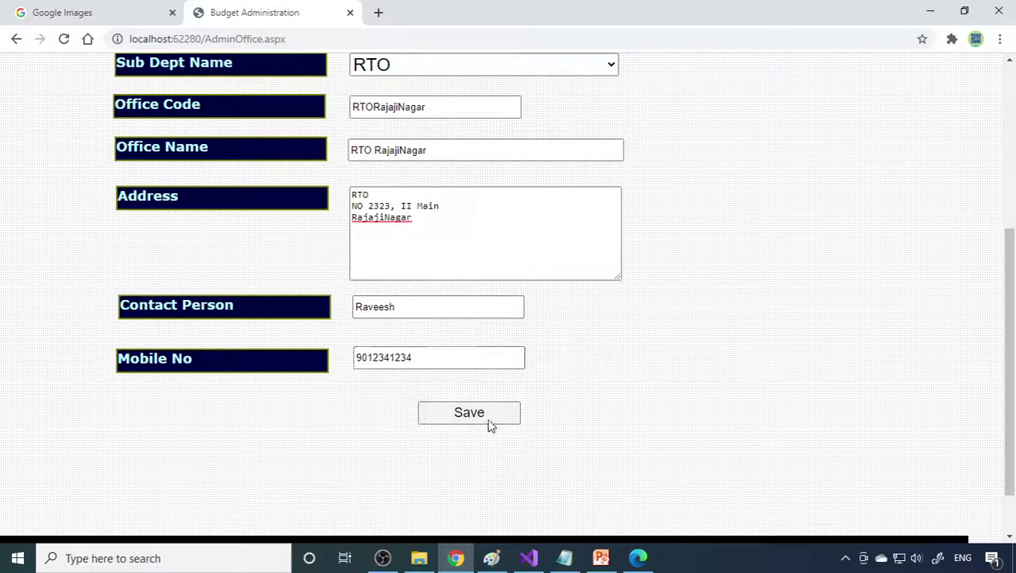
Step: Save the RTORajajiNagar office and confirm it appears in the Office List
click(556, 328)
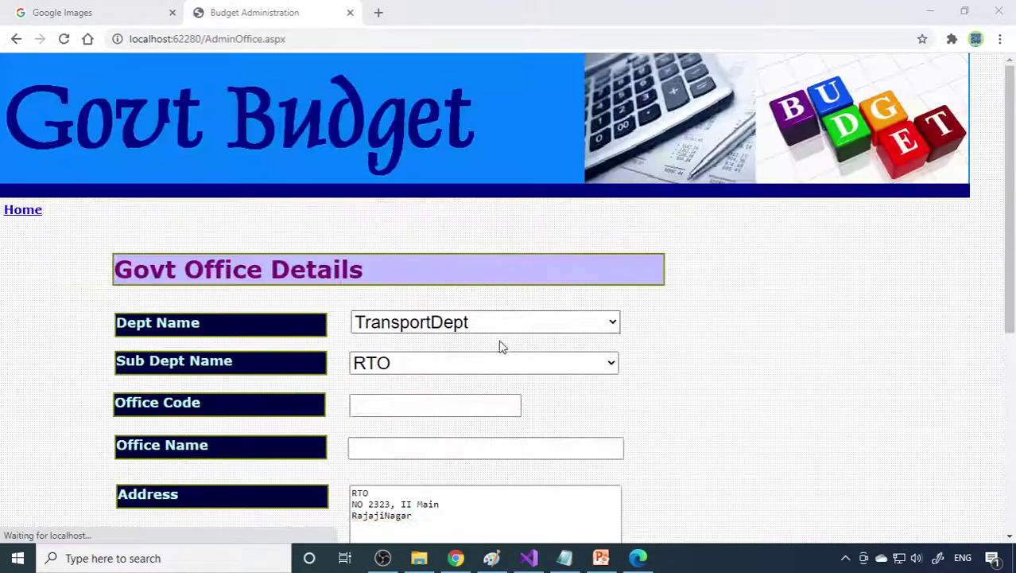
click(27, 212)
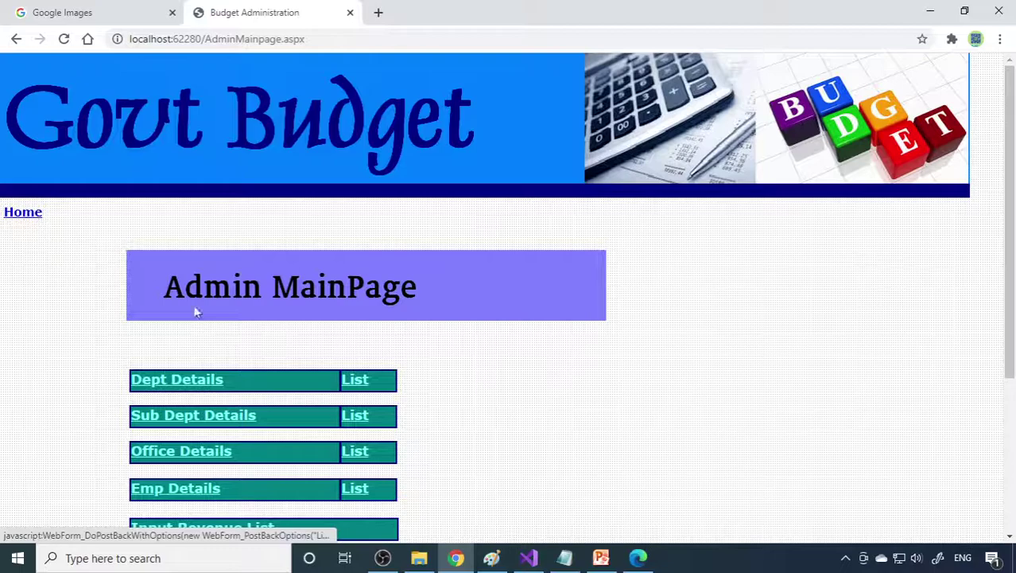
scroll(318, 354, down, 3)
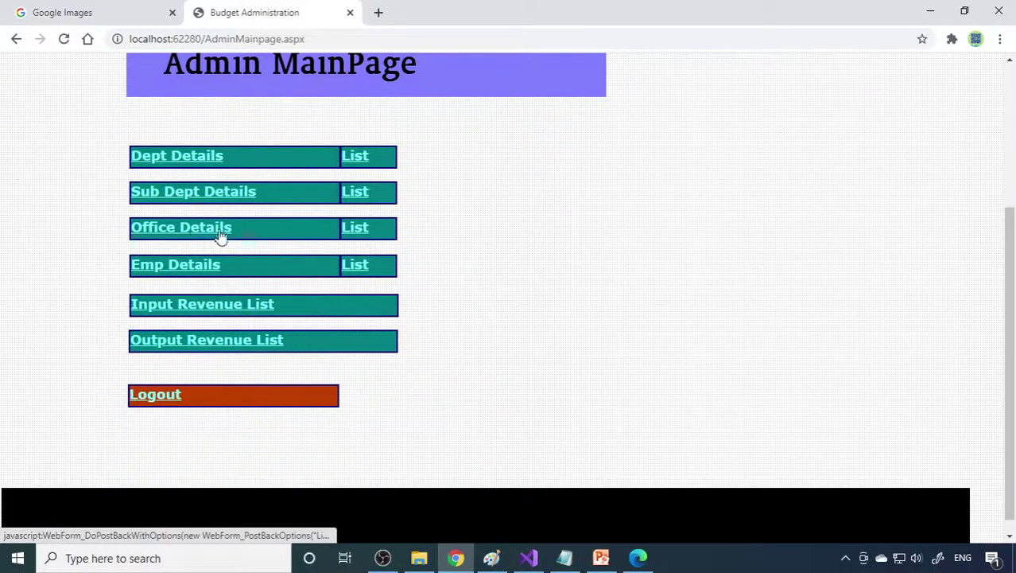
click(355, 230)
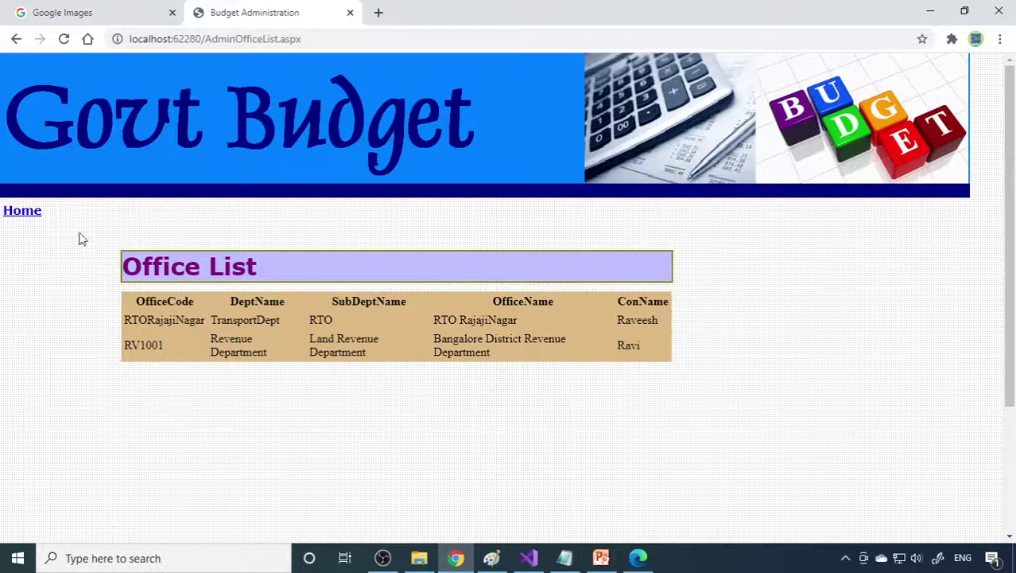
Step: Bring up the blank Emp Details form from the admin main page
click(28, 215)
scroll(282, 370, down, 3)
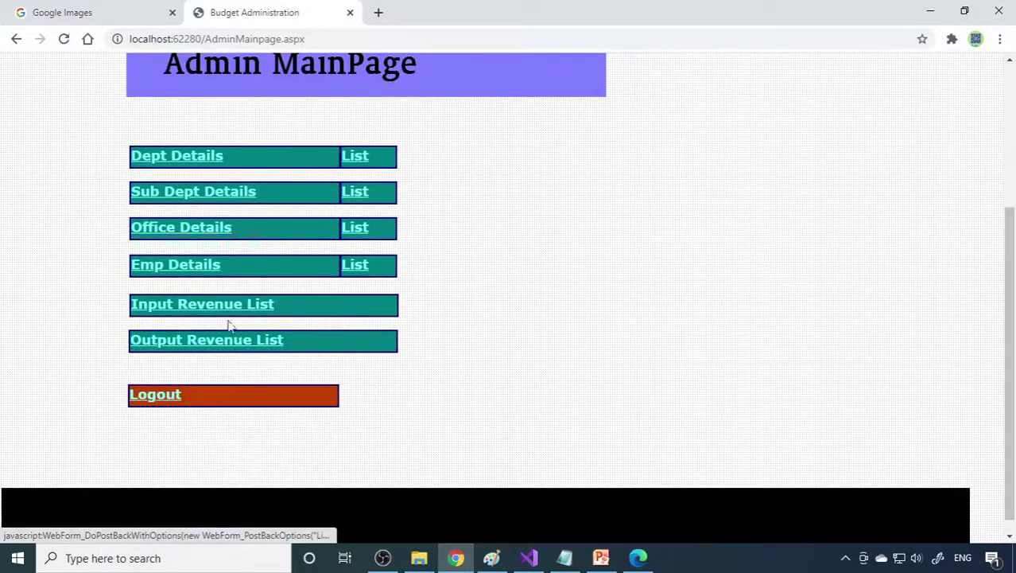
click(205, 267)
scroll(468, 347, down, 2)
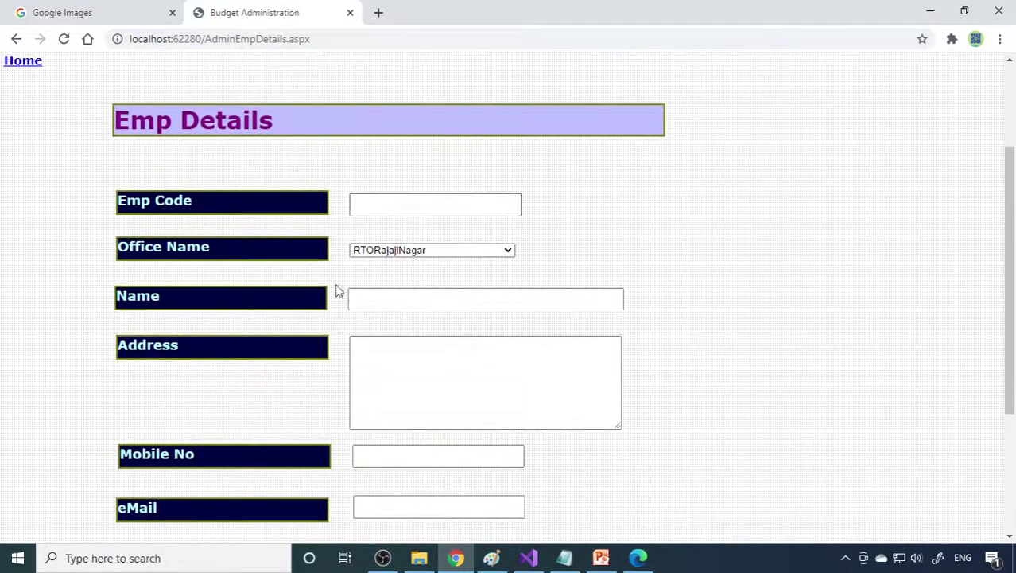
Step: Choose office RTORajajiNagar, enter employee code emp102 and the employee's name
click(413, 250)
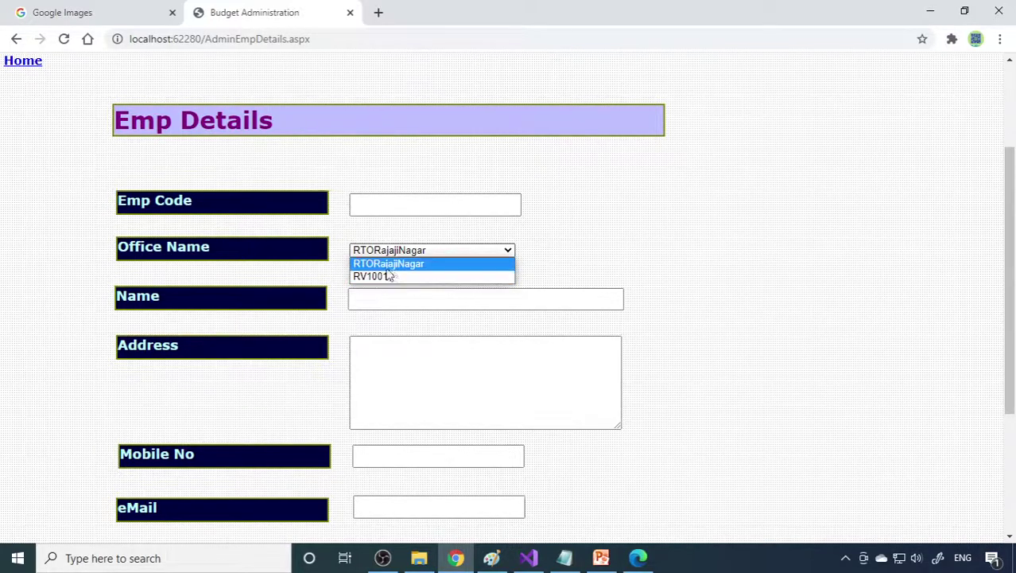
click(404, 269)
click(413, 206)
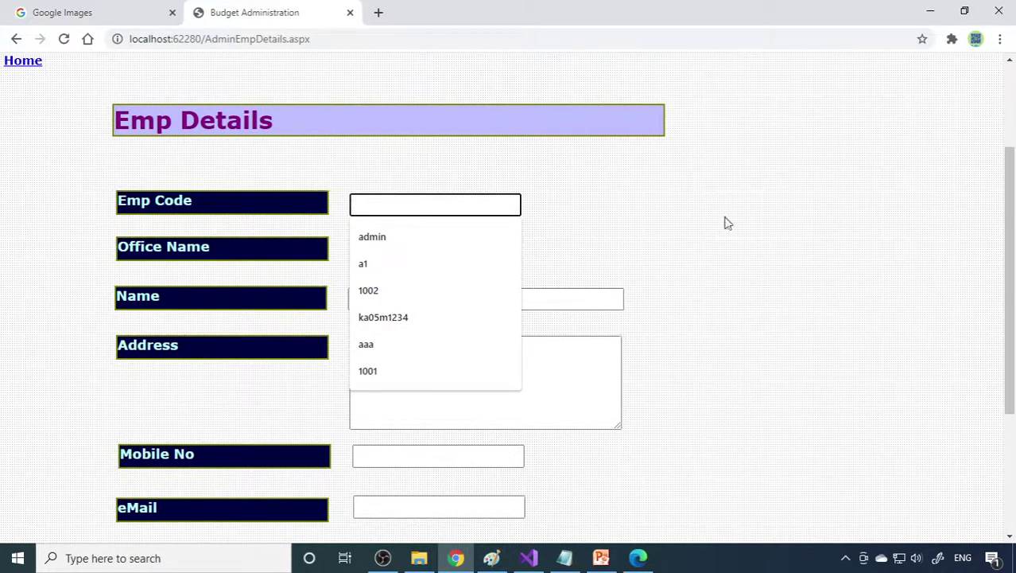
text(emp102)
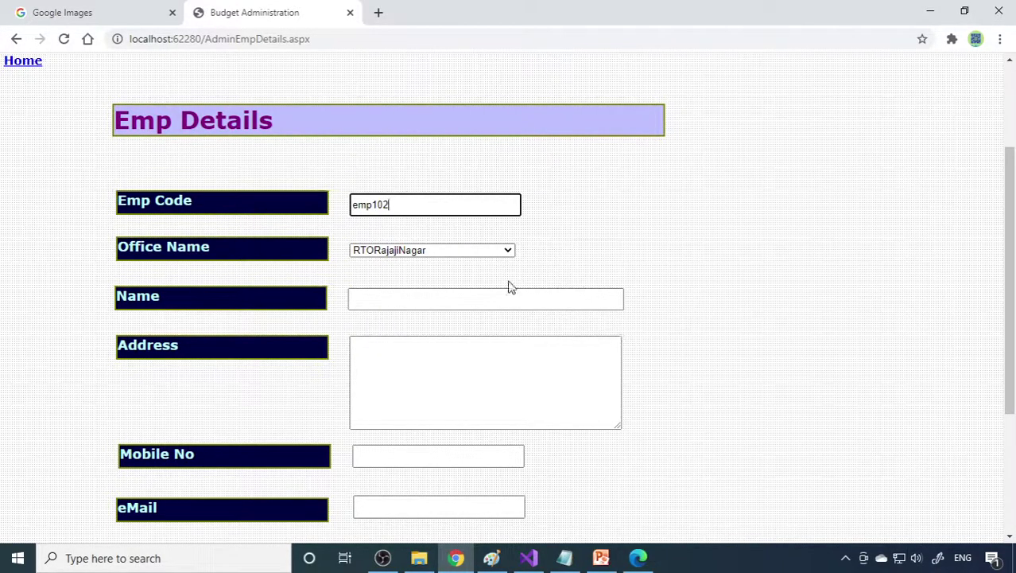
click(539, 299)
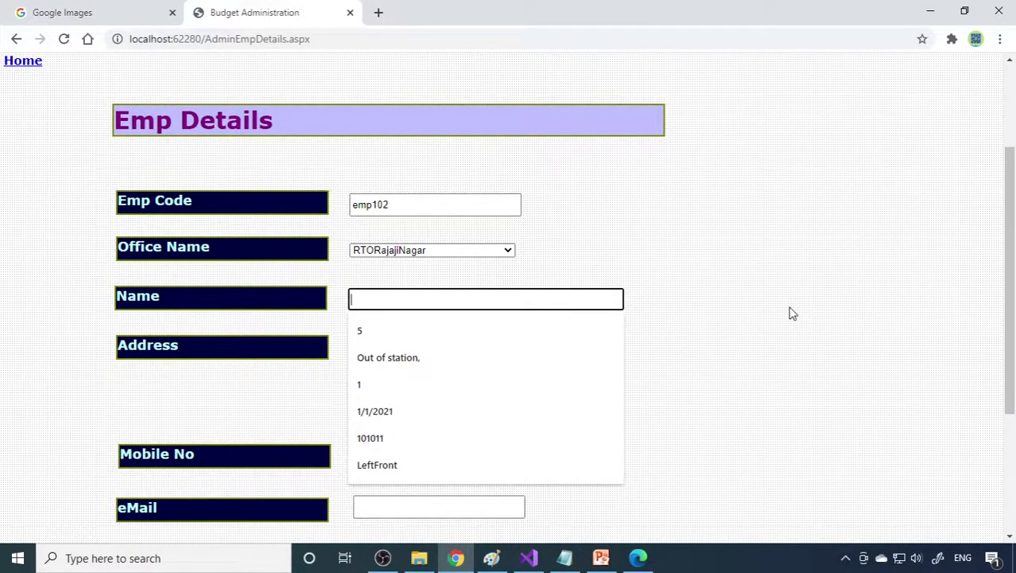
text(Chandan)
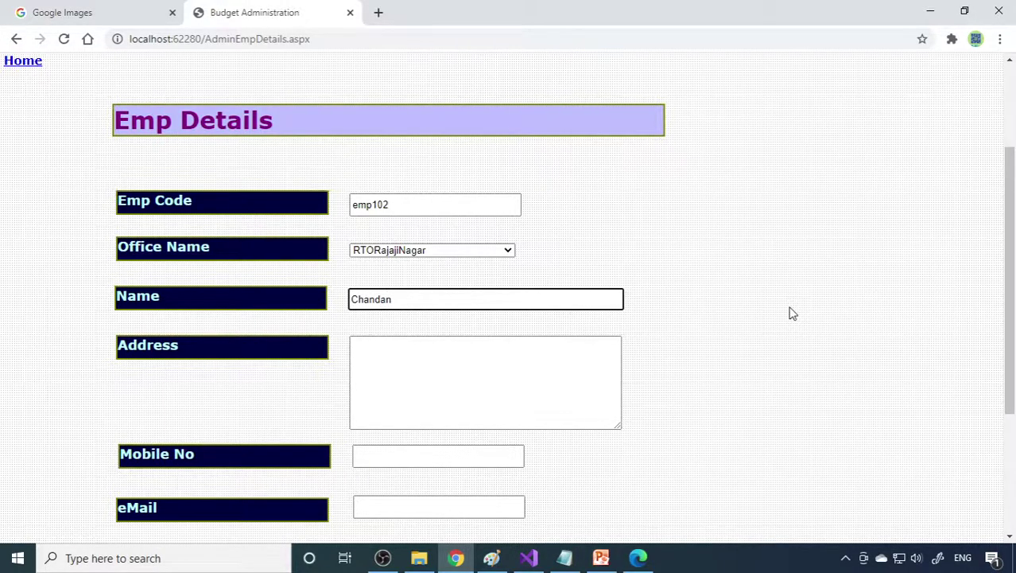
Step: Fill in the employee's address, mobile number and e-mail, then save
scroll(792, 313, down, 3)
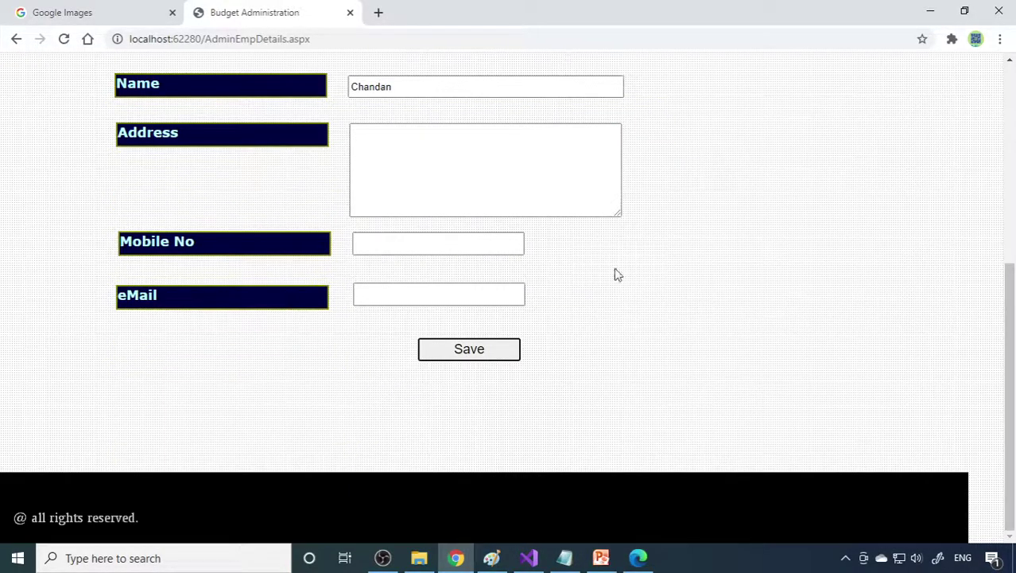
click(497, 176)
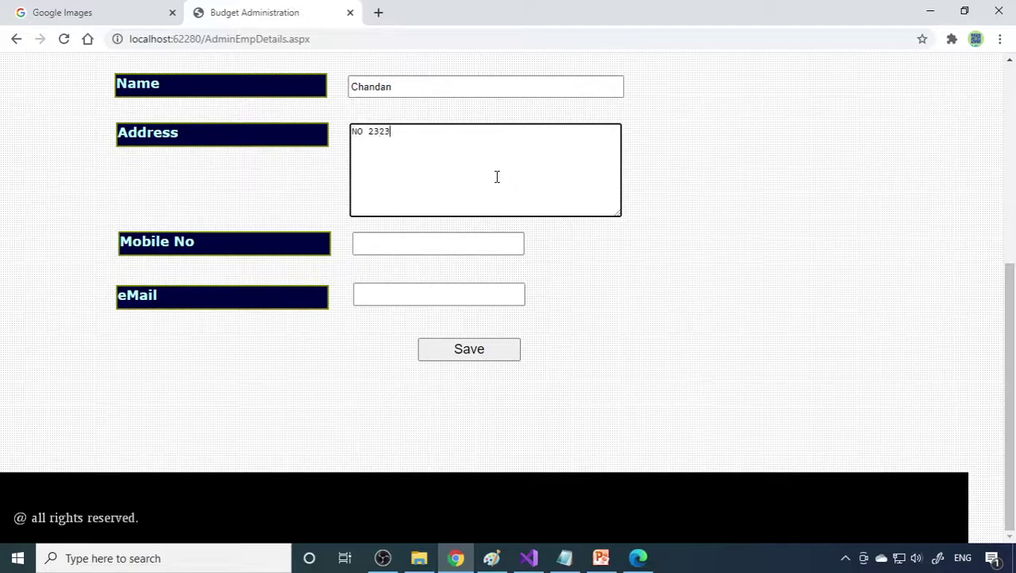
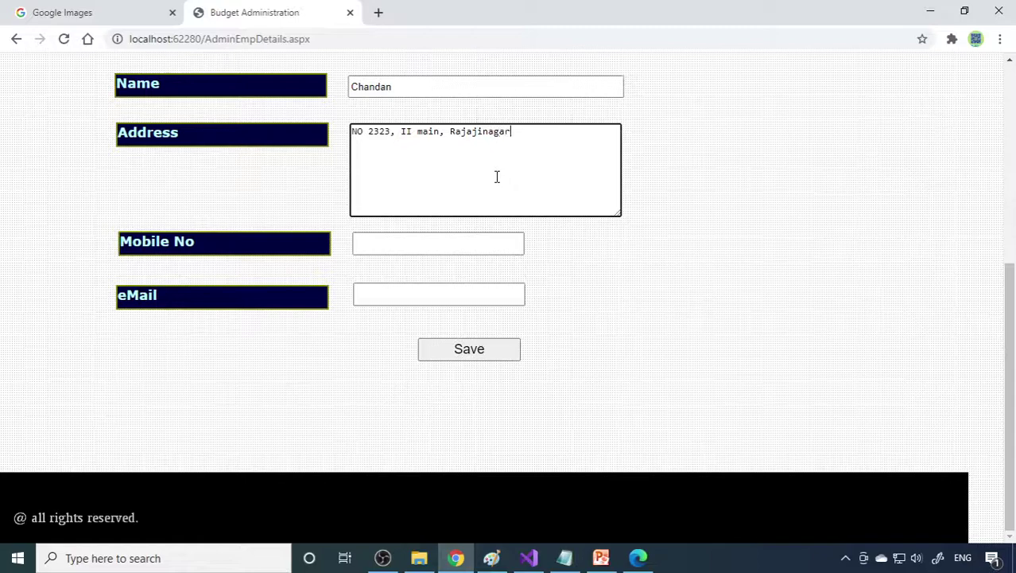
key(Tab)
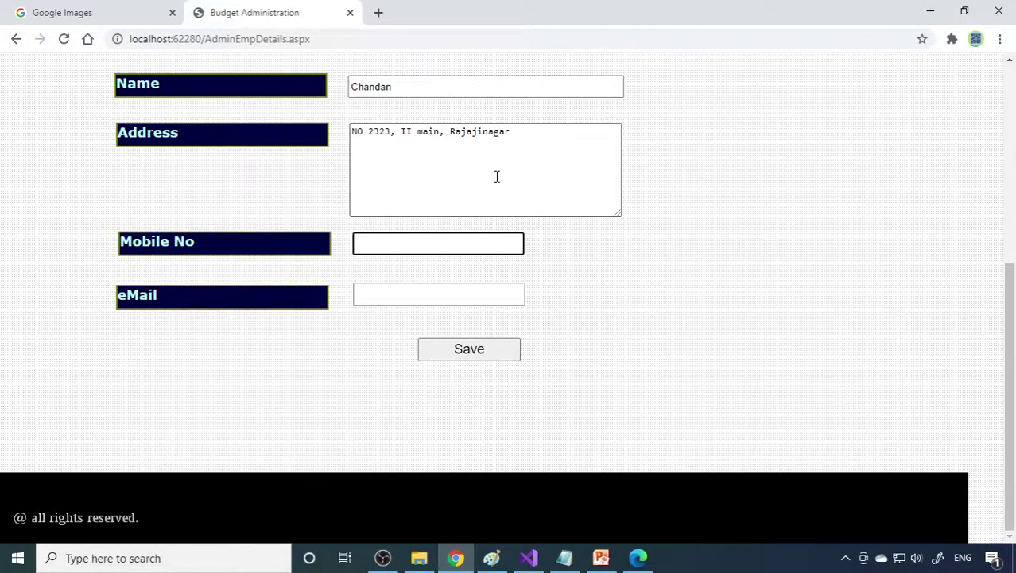
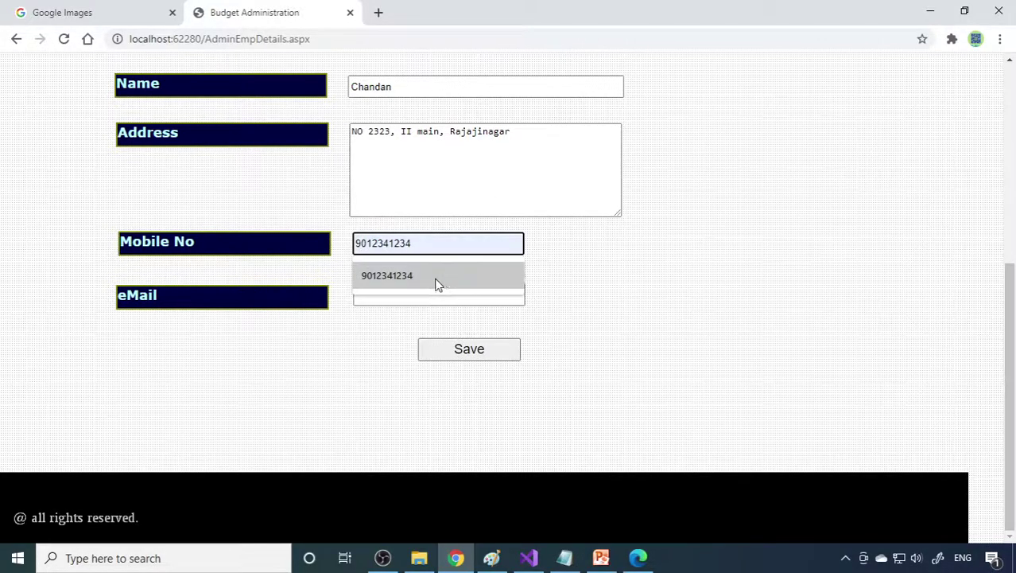
click(436, 278)
click(433, 292)
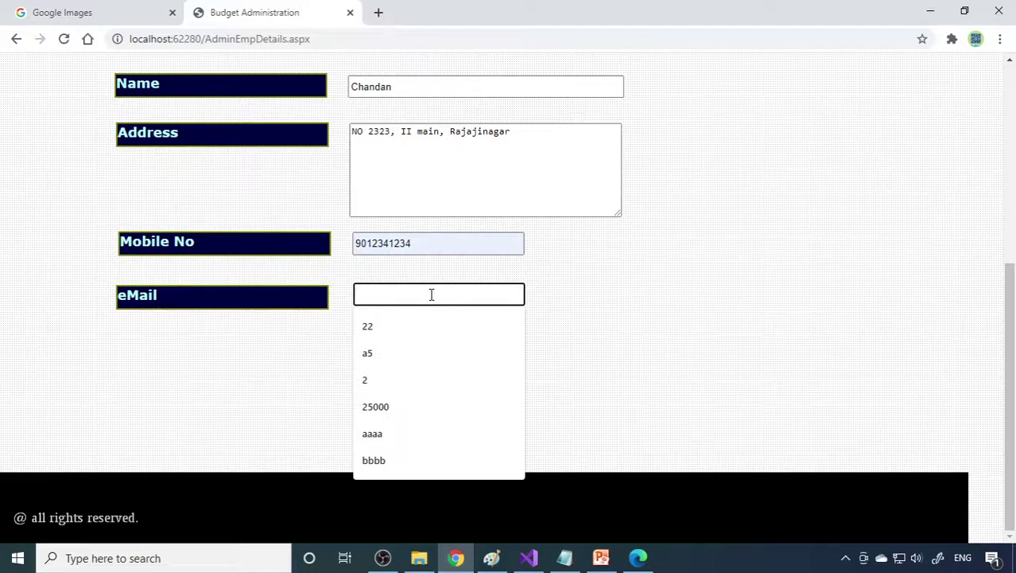
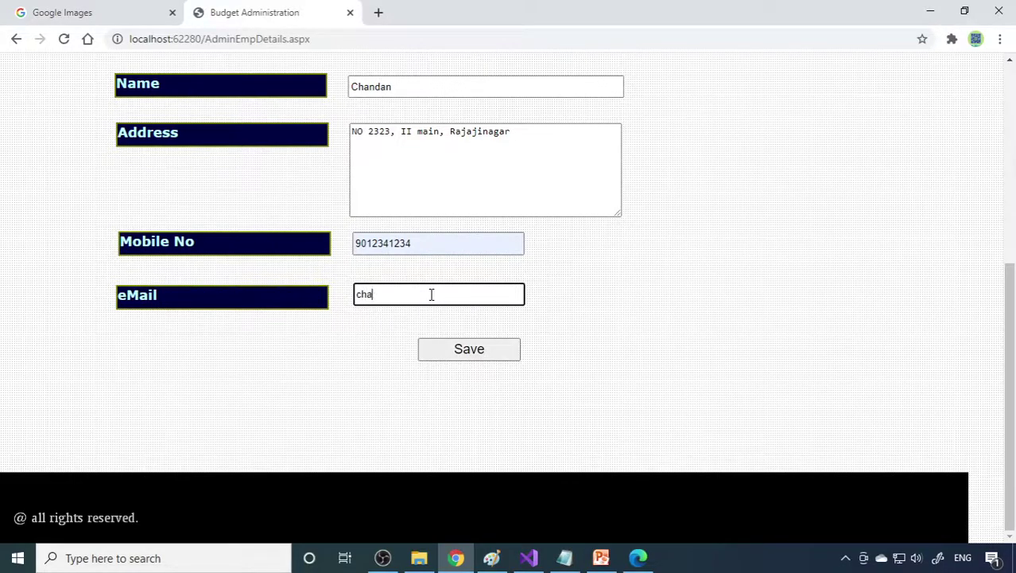
click(486, 357)
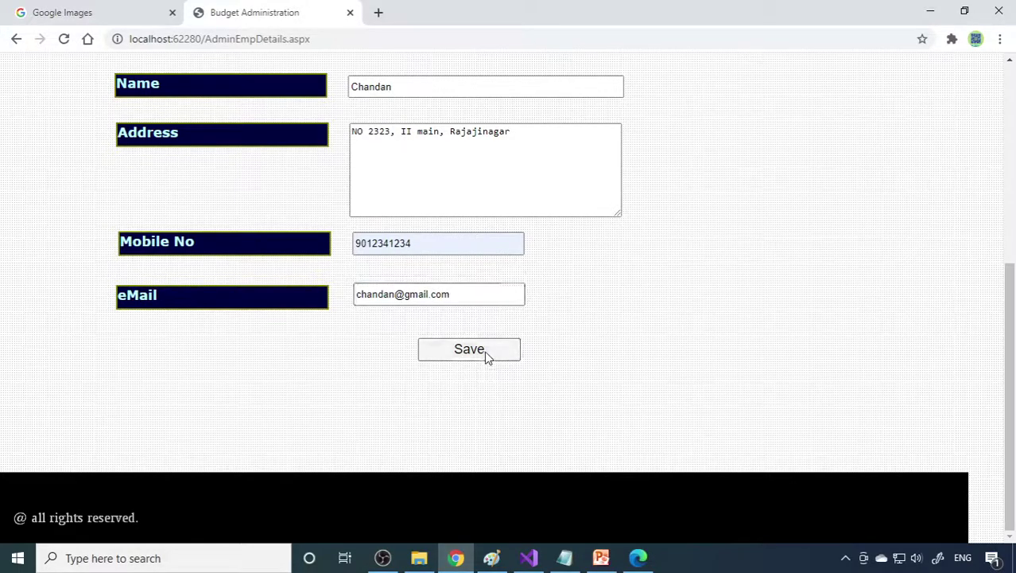
Step: Acknowledge the saved employee and check emp102 appears in the Emp List
click(557, 323)
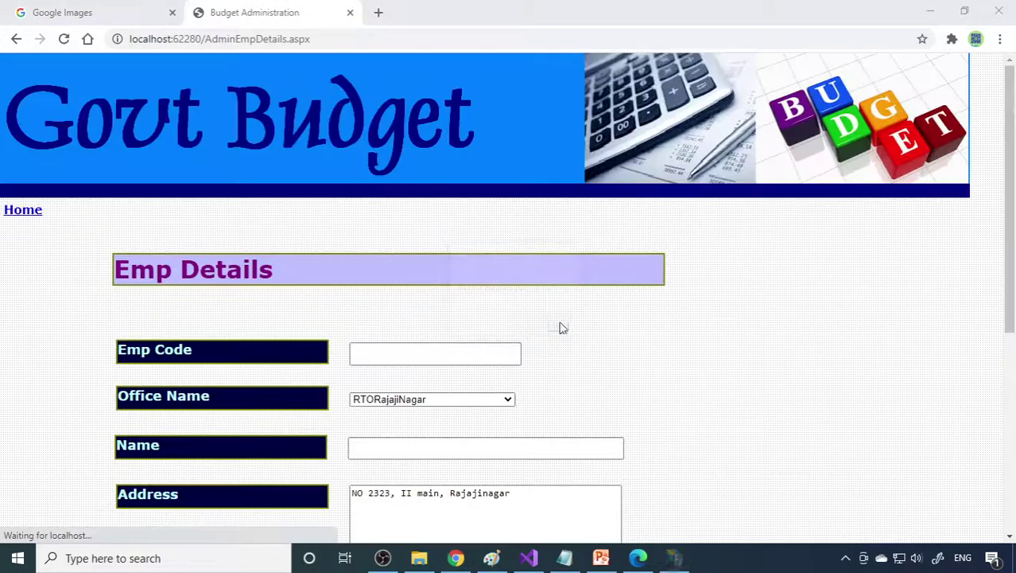
click(21, 211)
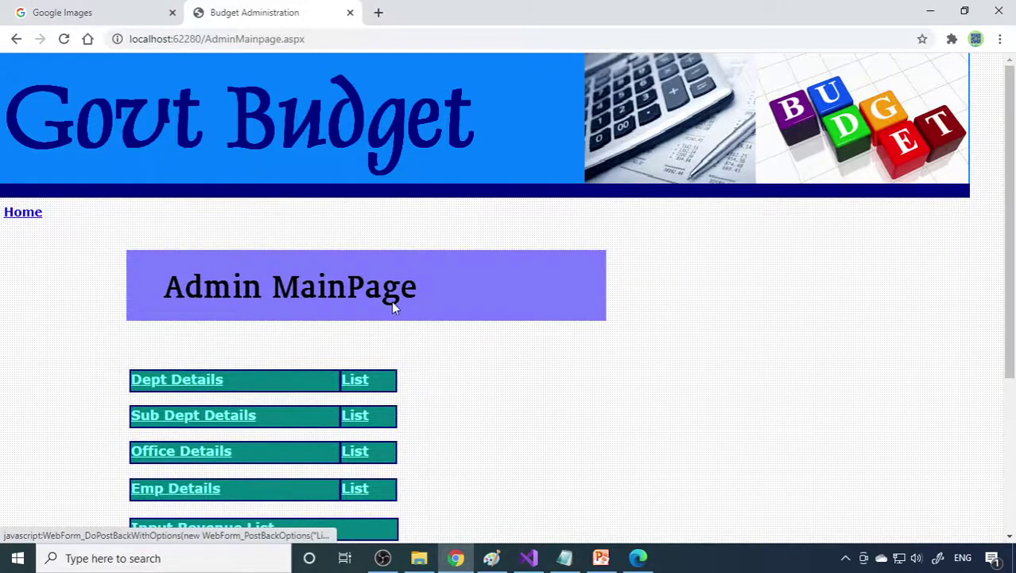
scroll(391, 300, down, 3)
click(354, 270)
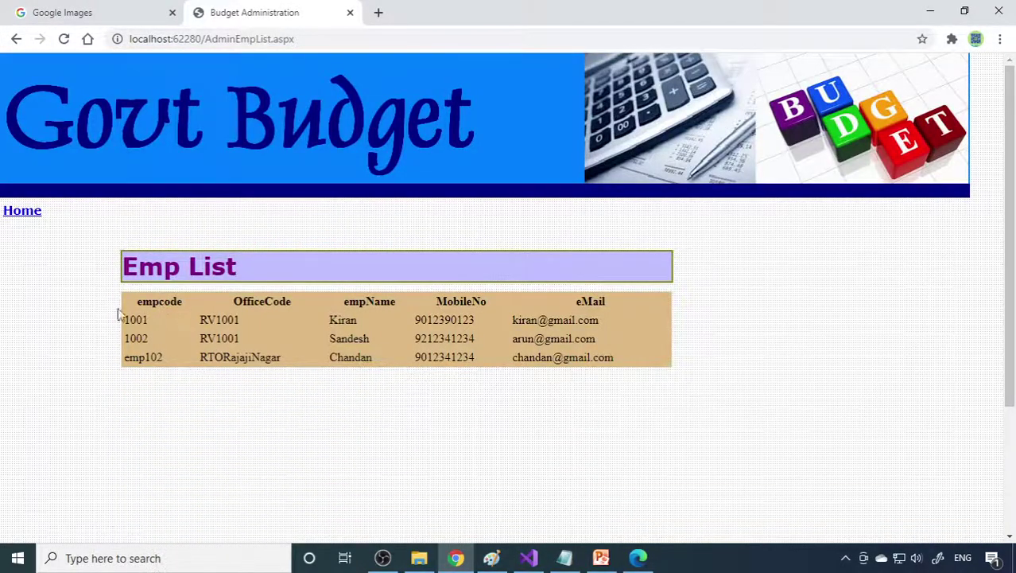
Step: Review the Input Revenue list, then show the Output Revenue list and copy the site address
click(30, 213)
scroll(391, 385, down, 3)
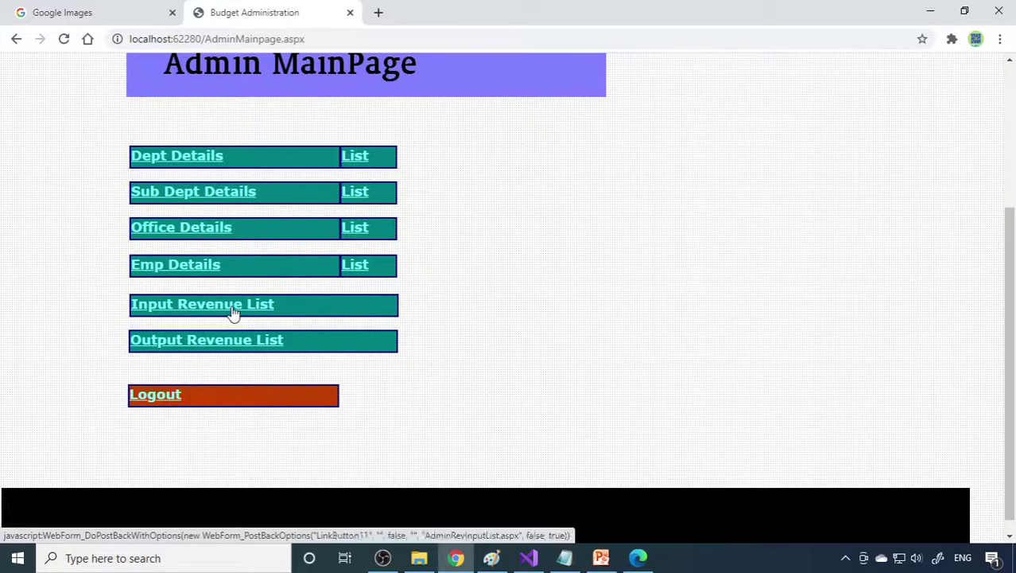
click(233, 311)
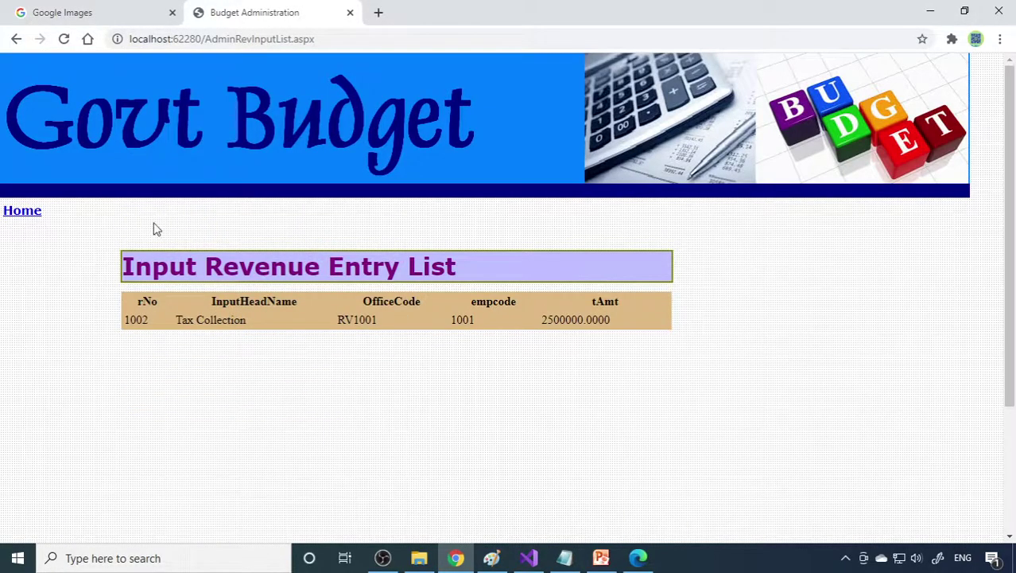
click(36, 214)
scroll(238, 358, down, 3)
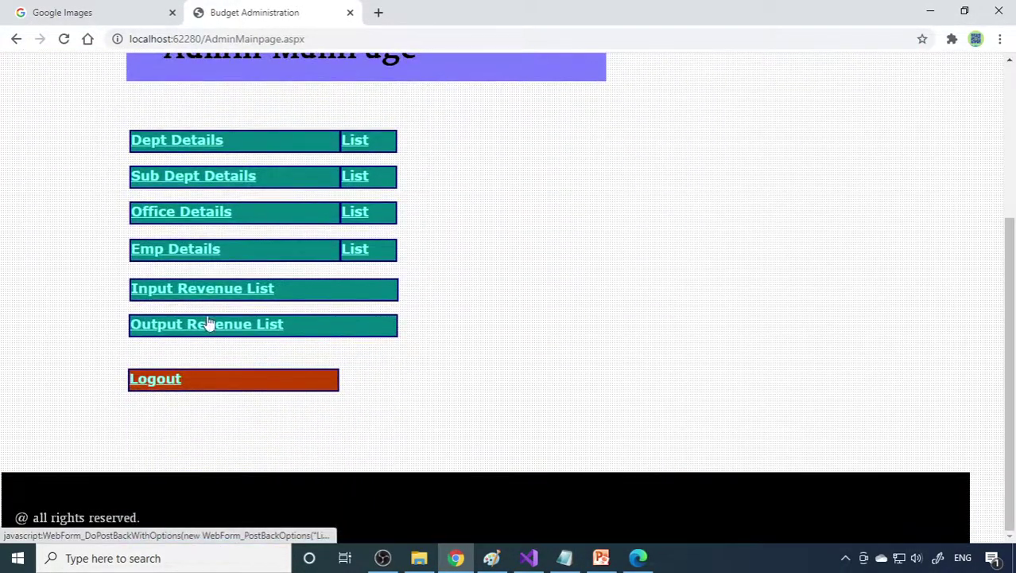
click(209, 324)
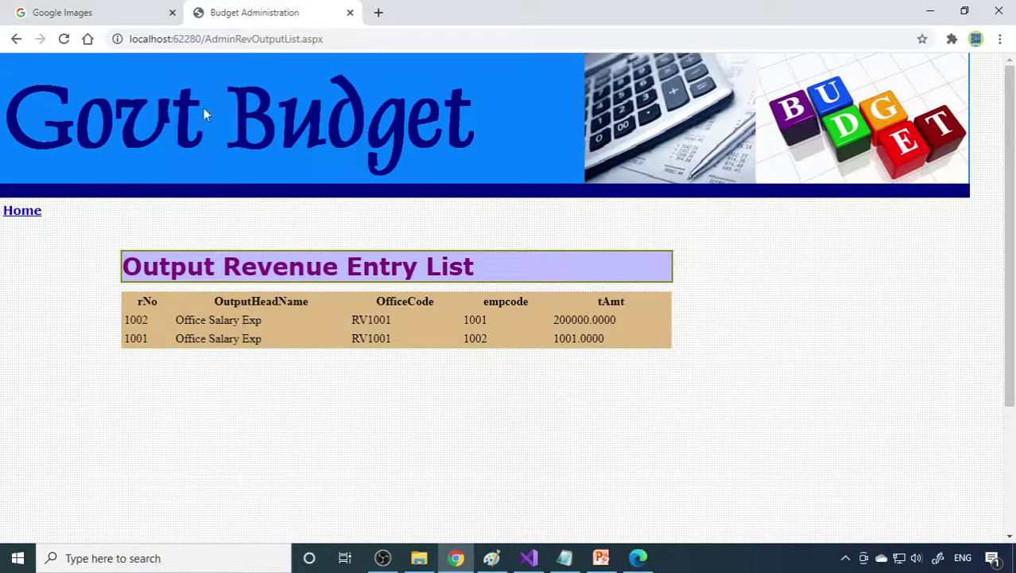
drag(202, 38, 75, 43)
key(ctrl+c)
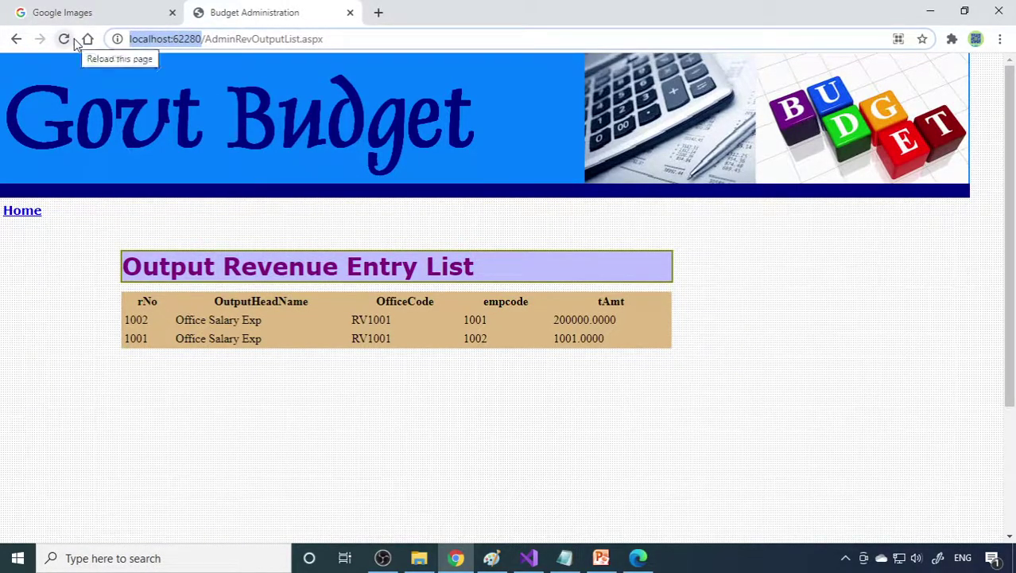
Step: Load the budget site in a new tab and reach the Emp Login form
click(381, 14)
key(ctrl+v)
key(Return)
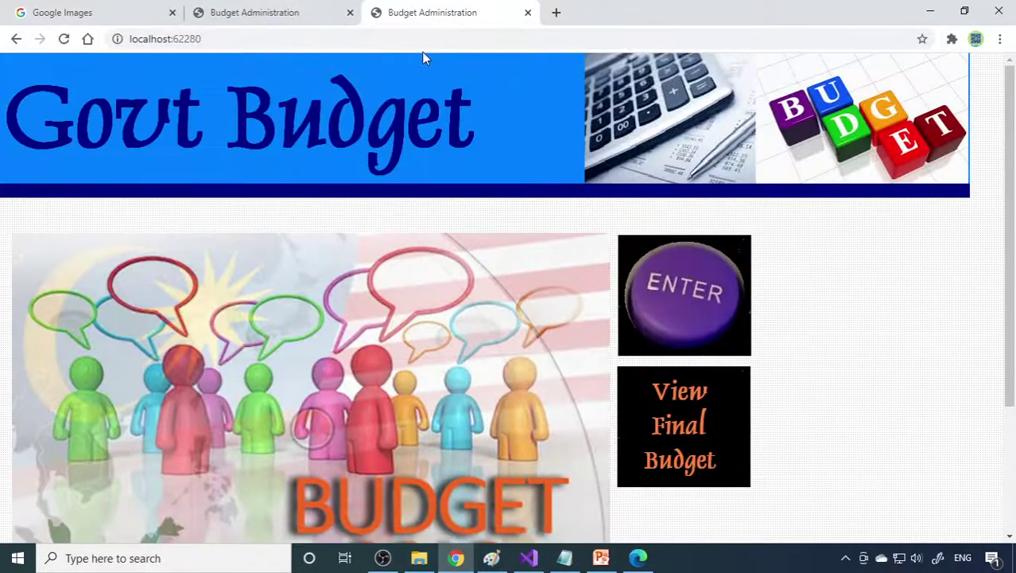
click(682, 316)
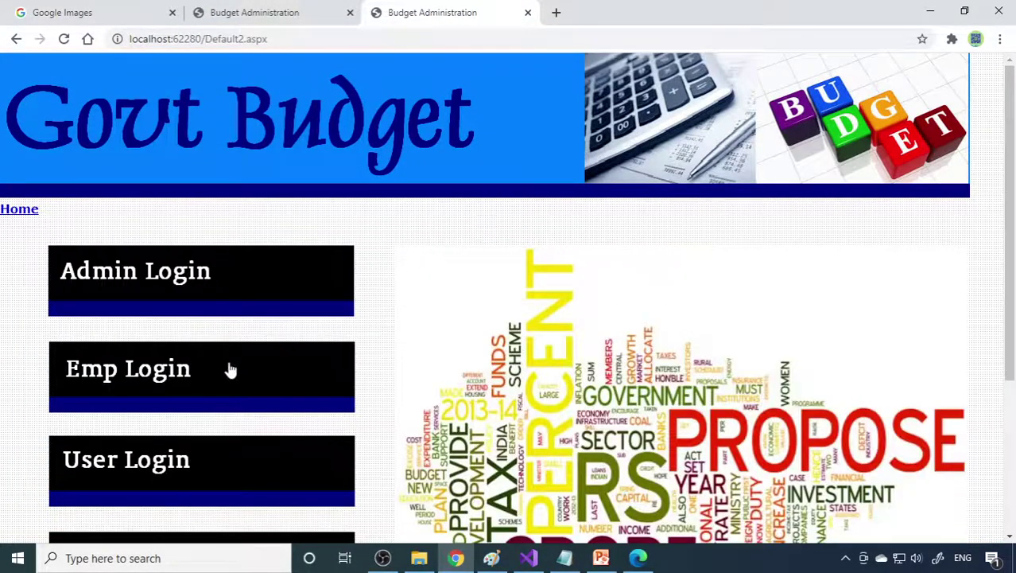
click(148, 376)
Step: Log in with employee code emp102 and the account password
click(392, 347)
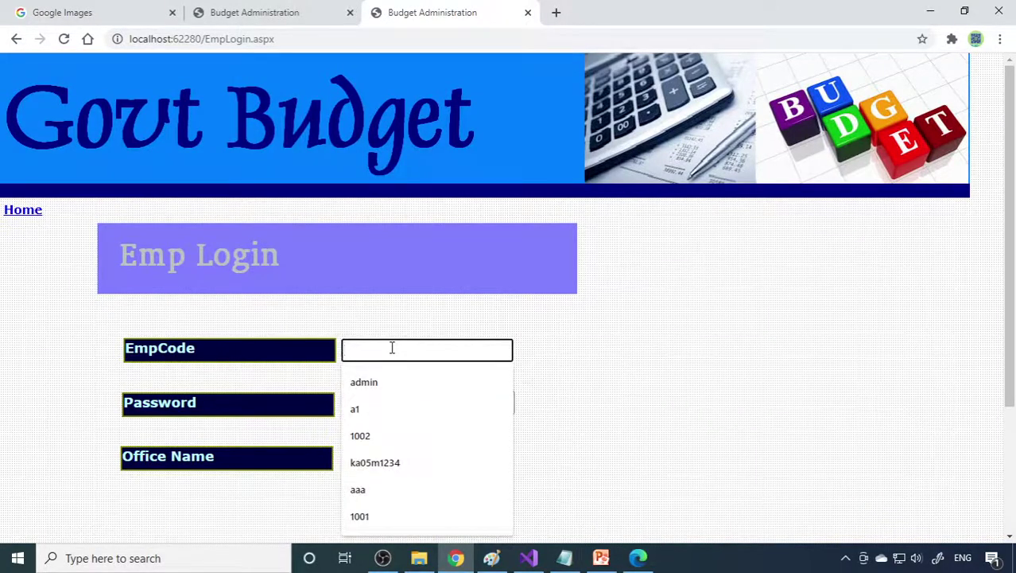
text(emp)
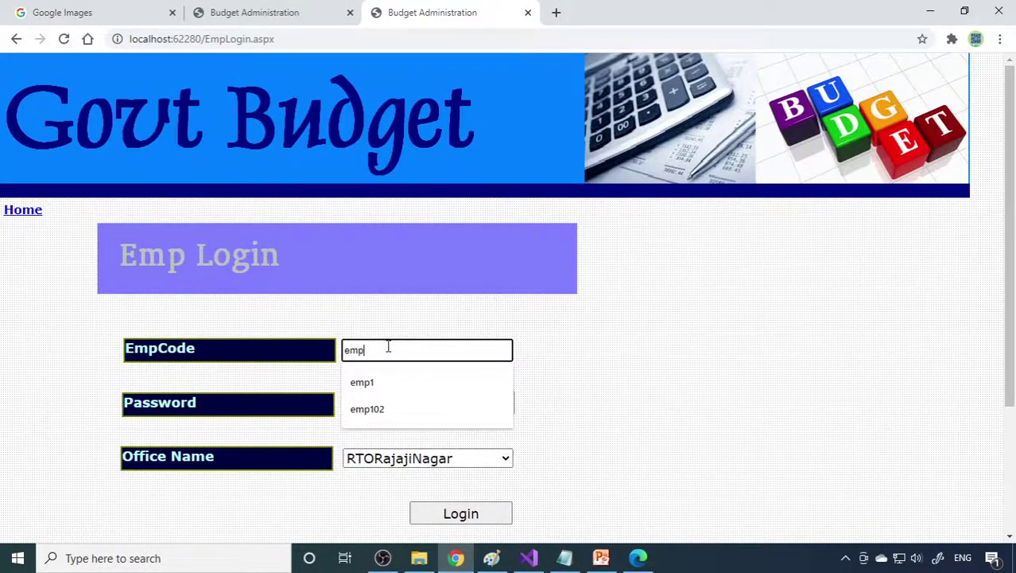
text(102)
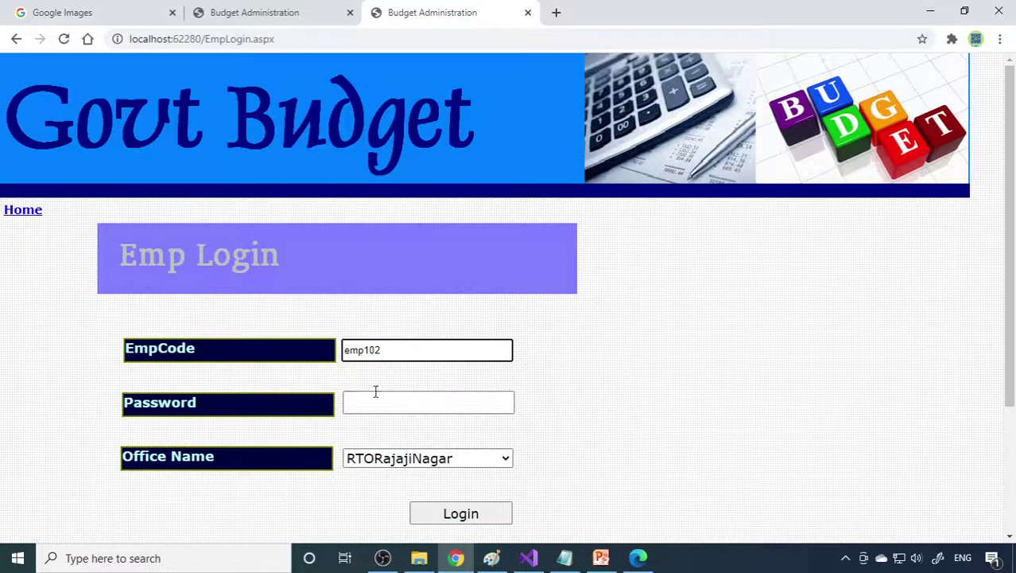
click(373, 397)
text(••••)
click(565, 435)
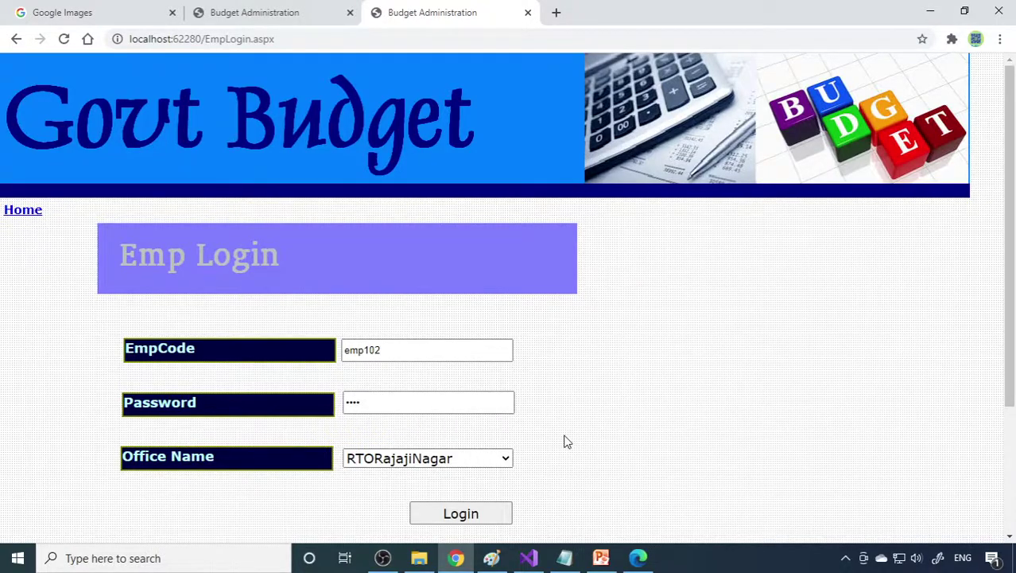
scroll(563, 437, down, 3)
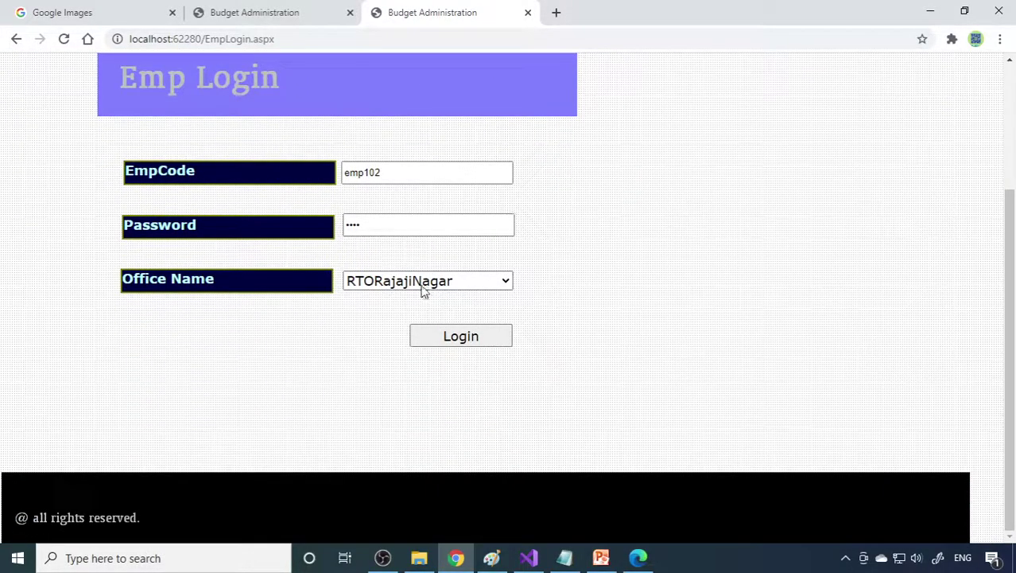
click(474, 335)
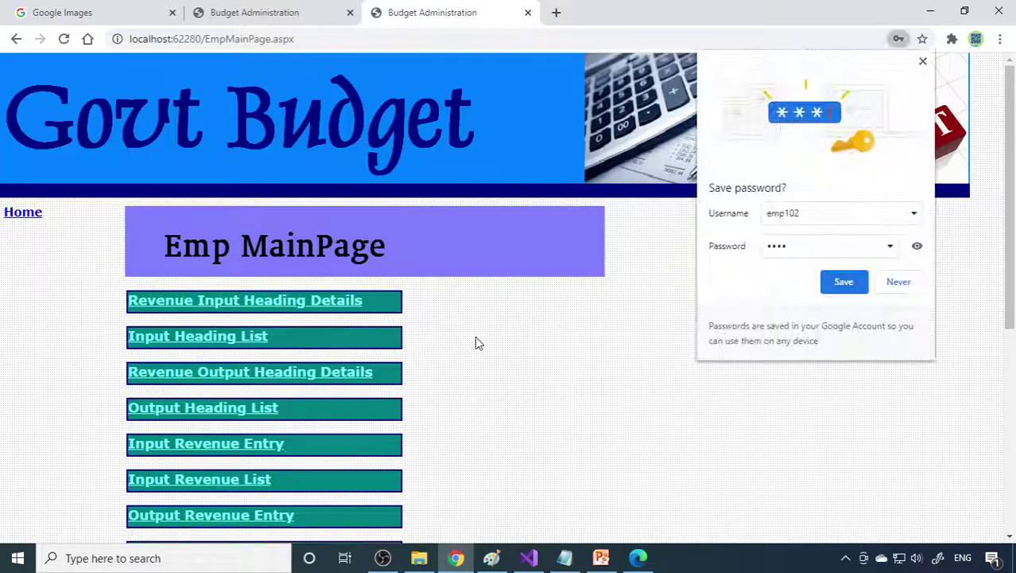
Step: Decline saving the password and look over the Revenue Input Head List
click(905, 288)
scroll(548, 346, down, 3)
scroll(481, 335, up, 2)
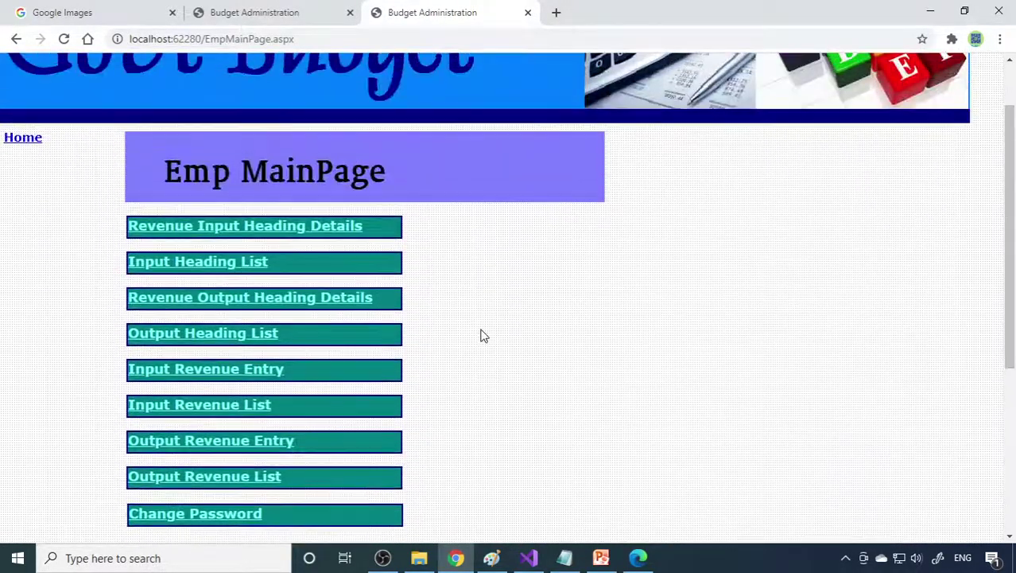
click(223, 231)
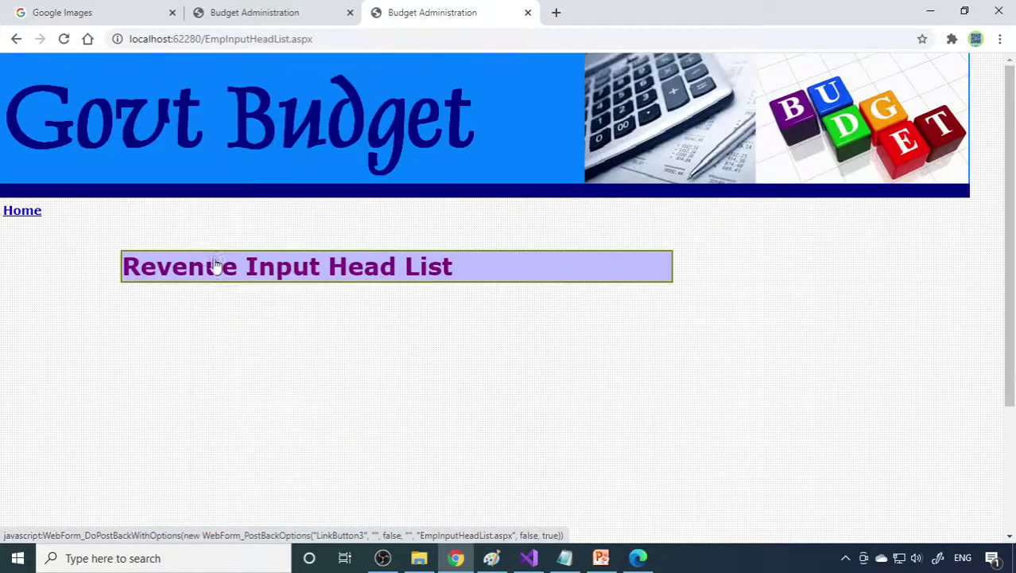
click(33, 215)
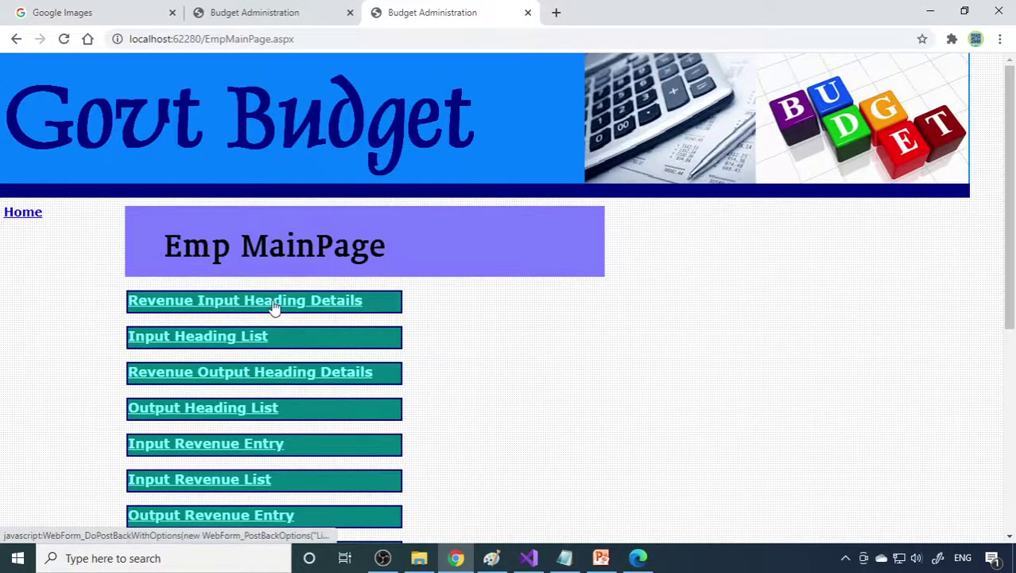
Step: Save input revenue heading Fee Collections with details Fee Collections
click(277, 301)
scroll(370, 324, down, 1)
scroll(370, 323, down, 1)
click(420, 204)
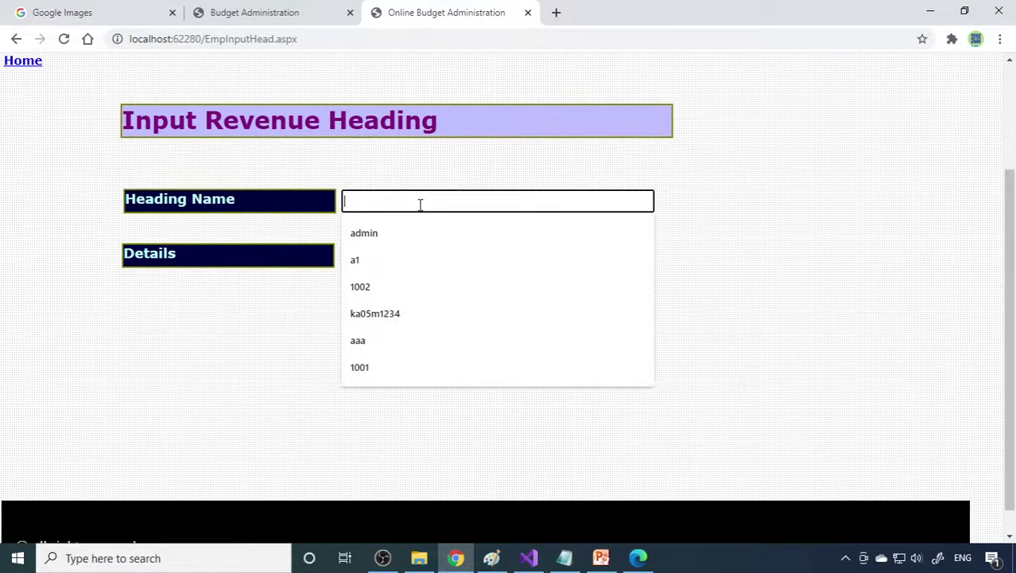
text(Fee Collections)
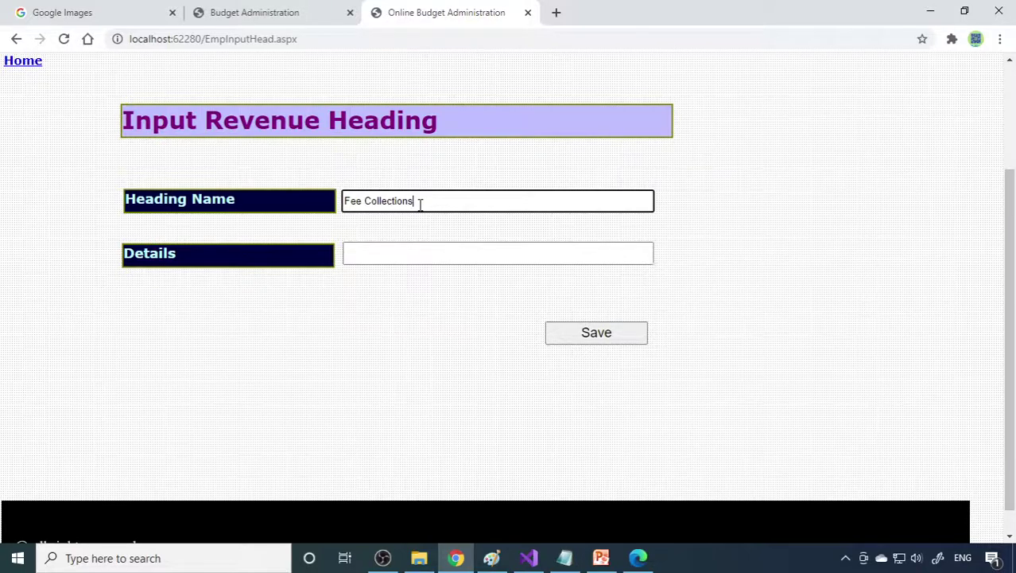
key(ctrl+a)
key(ctrl+c)
key(Tab)
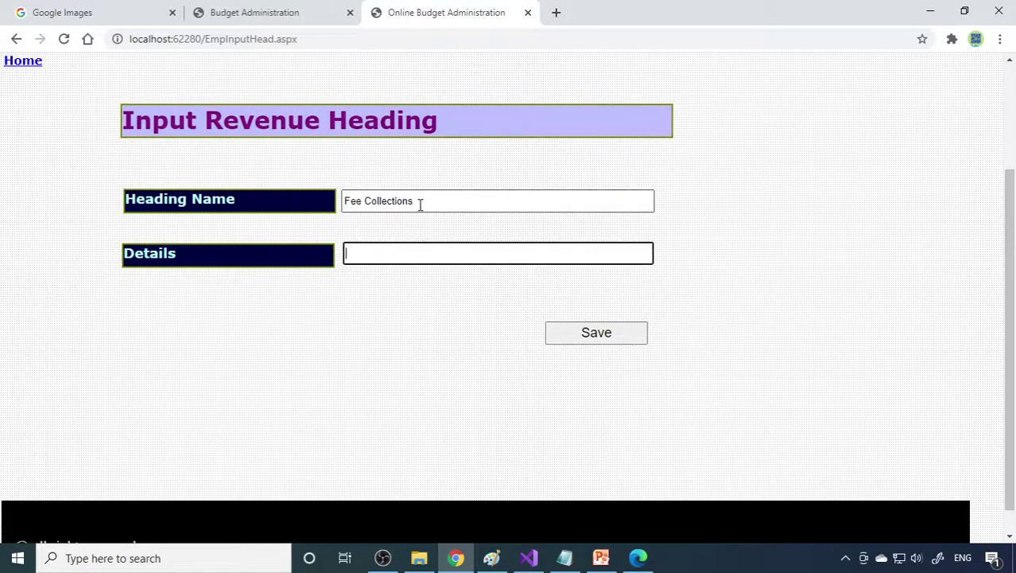
key(ctrl+v)
click(596, 339)
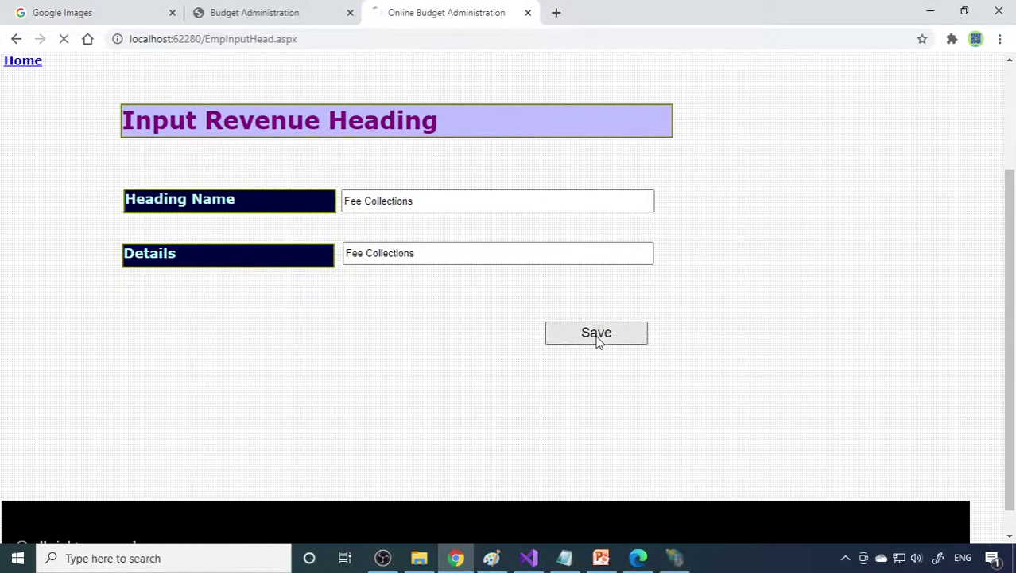
click(526, 326)
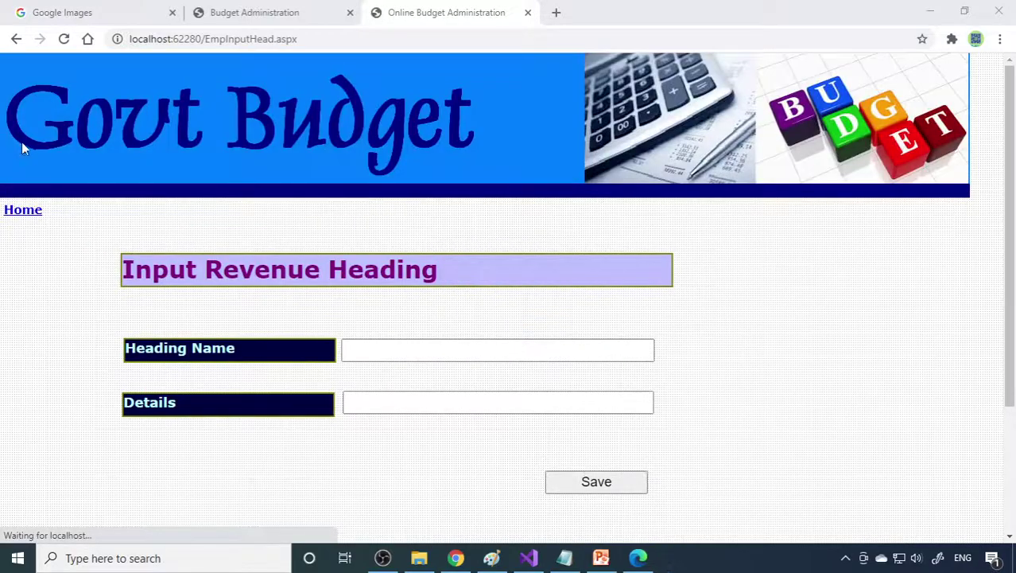
Step: Confirm Fee Collections now appears in the Revenue Input Head List
click(21, 208)
scroll(288, 286, down, 4)
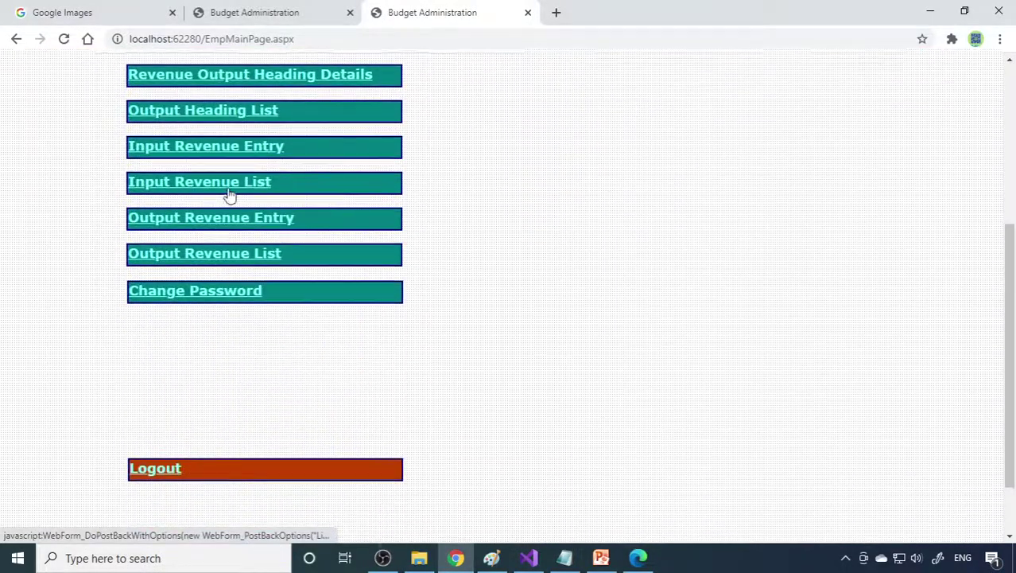
scroll(227, 193, up, 3)
click(208, 266)
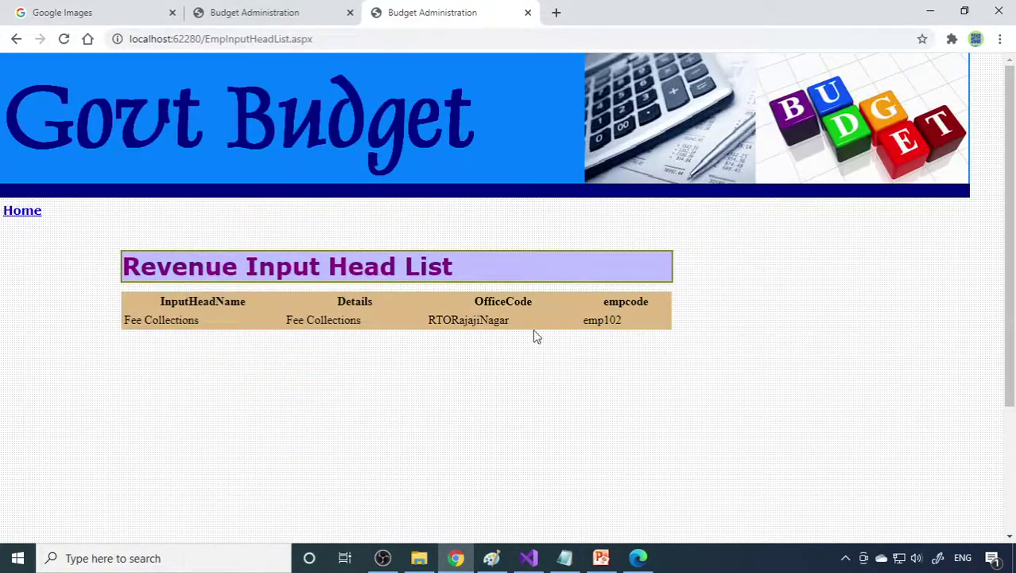
click(21, 212)
scroll(265, 252, down, 3)
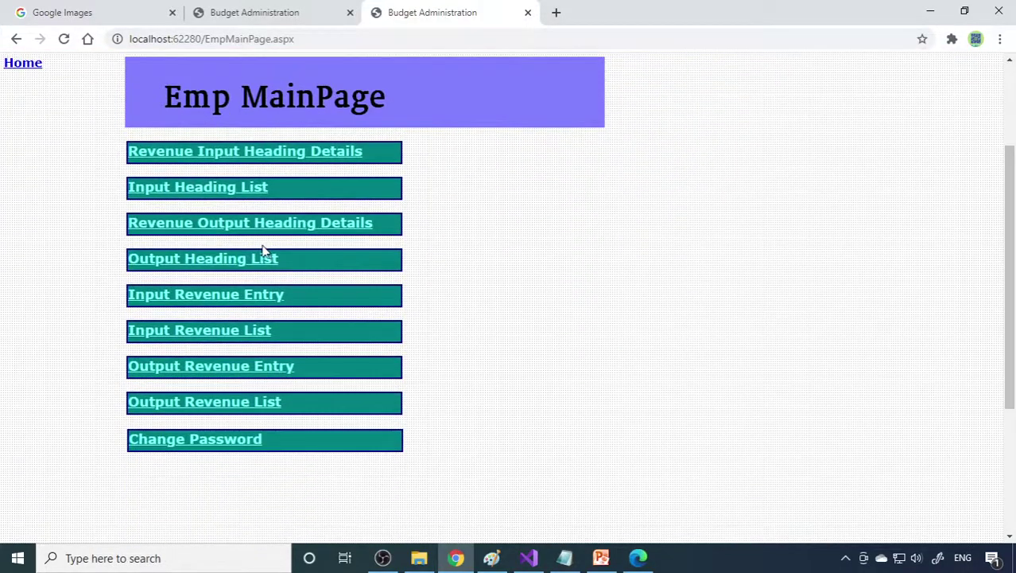
click(223, 229)
Step: Save output heading Salary Expenses with details Salary Expenses, then return to Emp MainPage
click(413, 348)
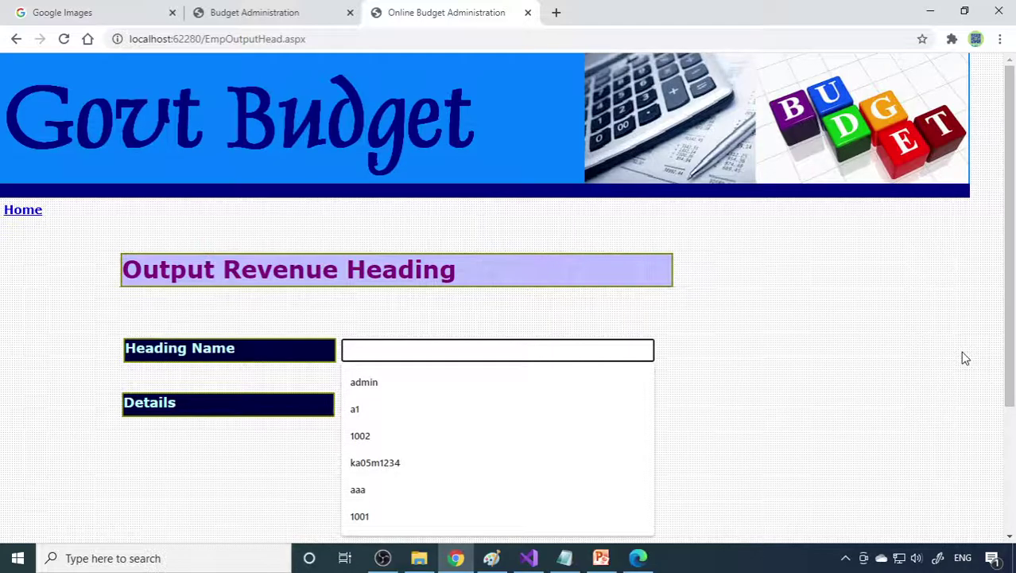
text(SAa)
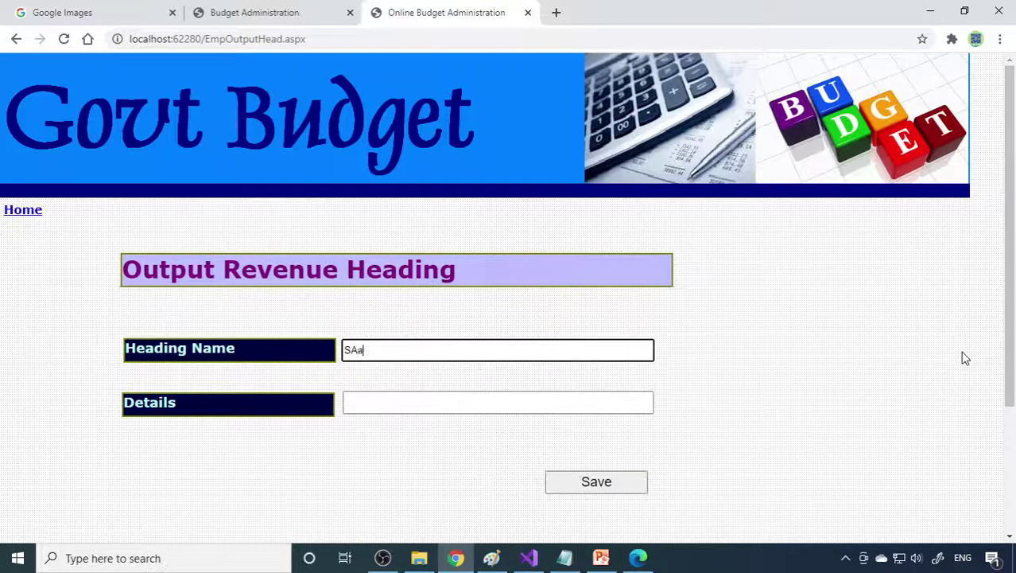
text(Salary Expenses)
key(ctrl+a)
key(ctrl+c)
key(Tab)
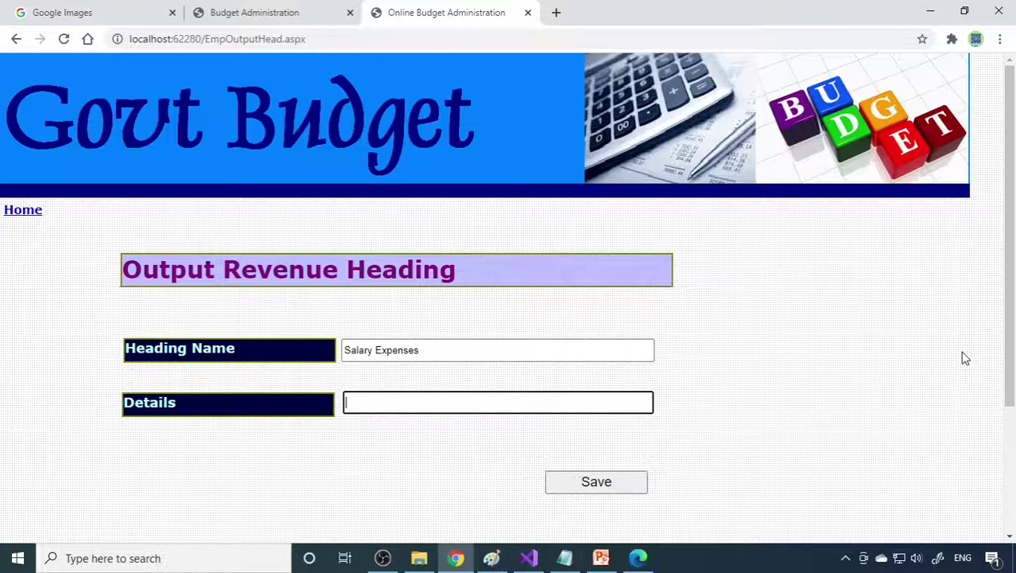
key(ctrl+v)
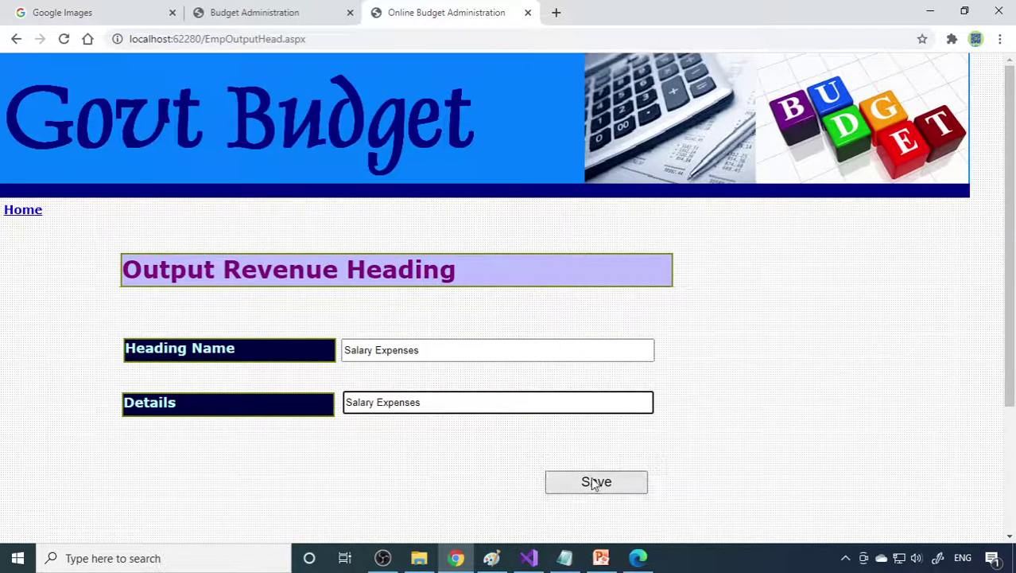
click(597, 482)
click(540, 322)
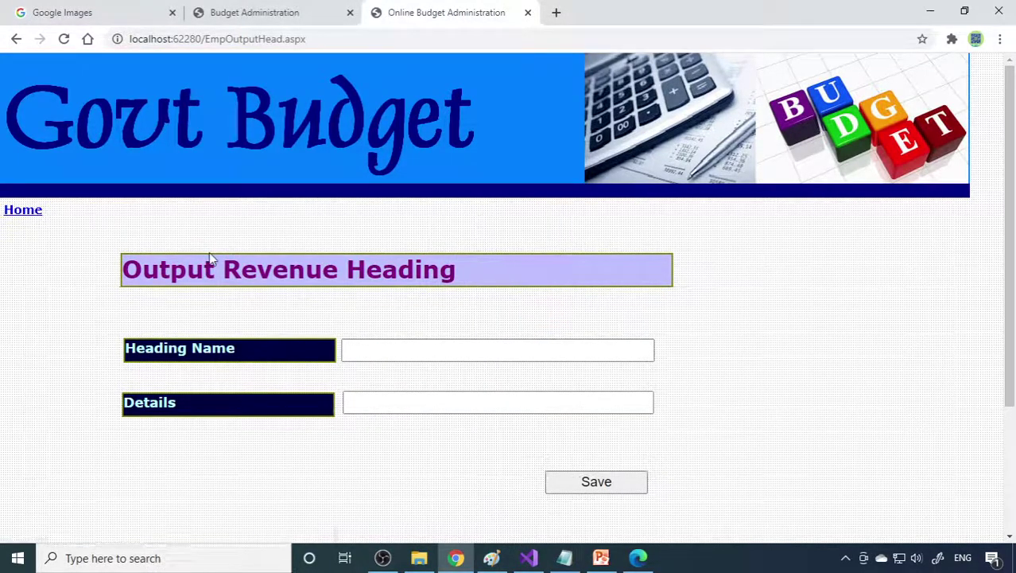
click(27, 211)
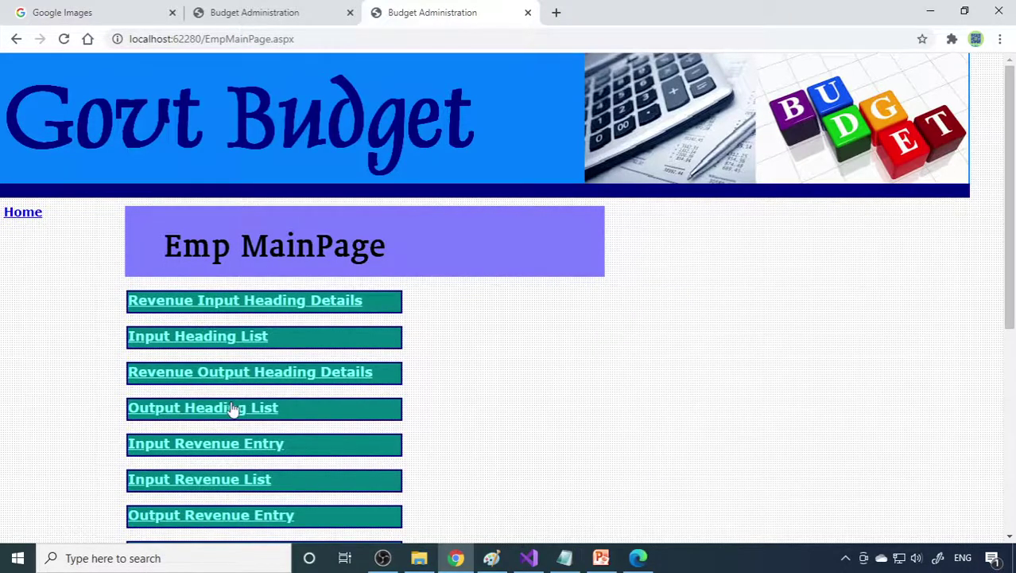
Step: Save a Fee Collections revenue entry of 2500000 described as registration fees
scroll(231, 401, down, 2)
click(207, 302)
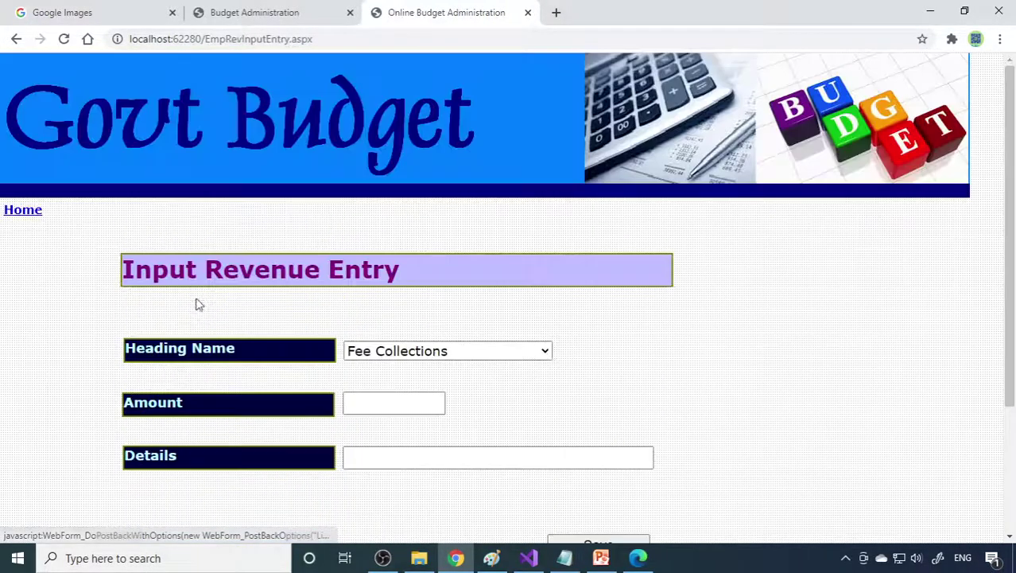
click(465, 354)
click(465, 354)
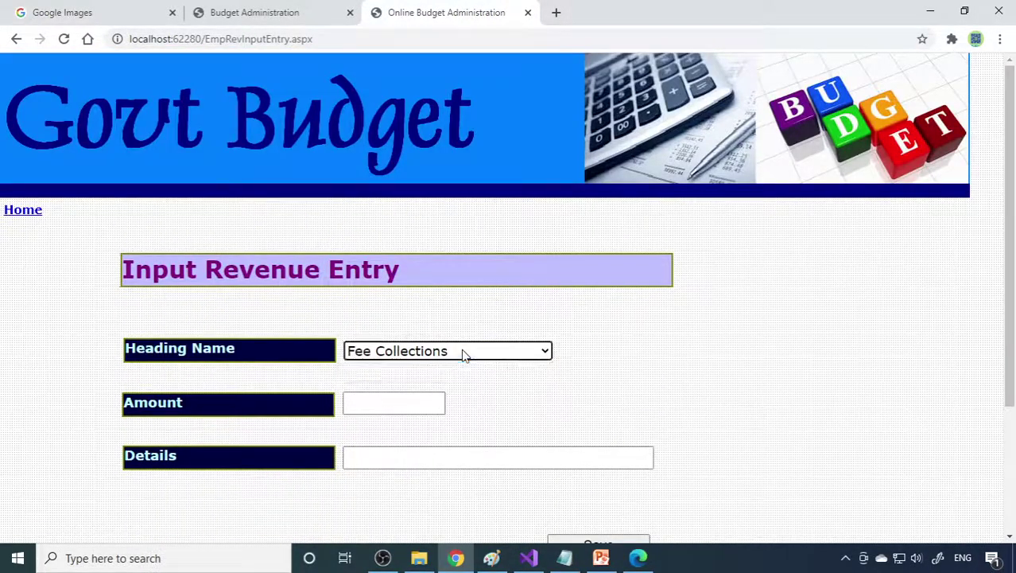
click(404, 404)
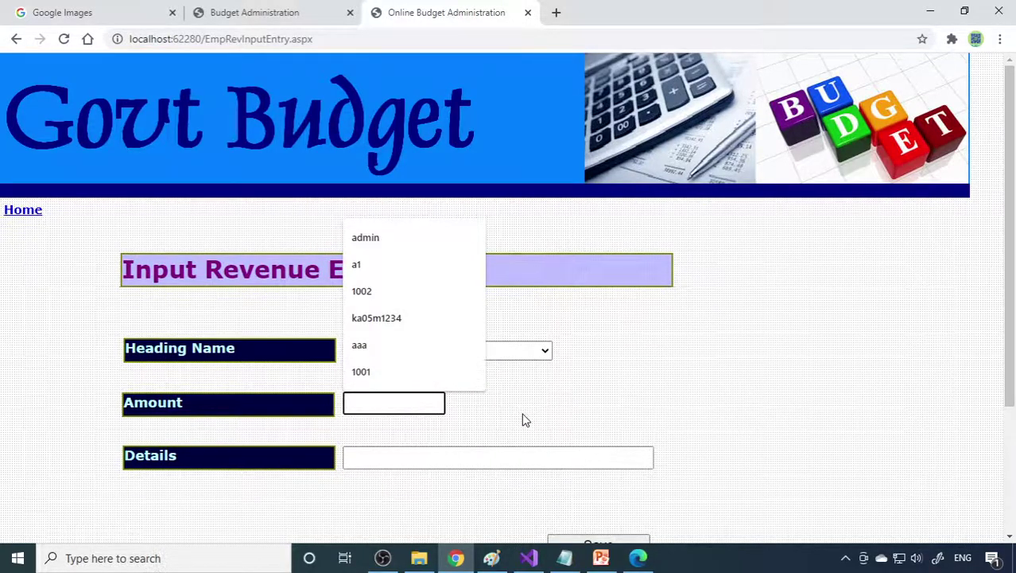
text(2500000)
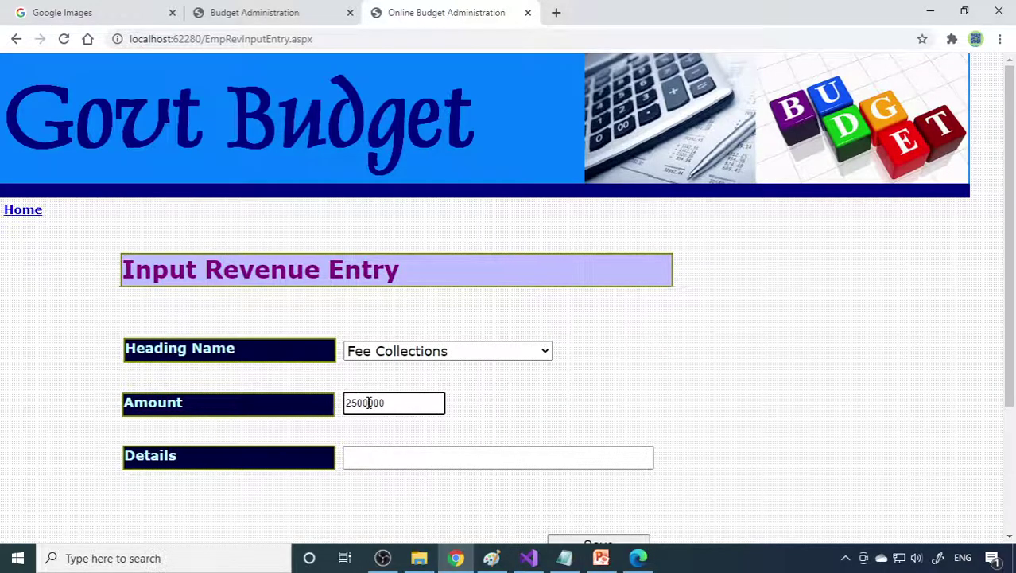
click(456, 459)
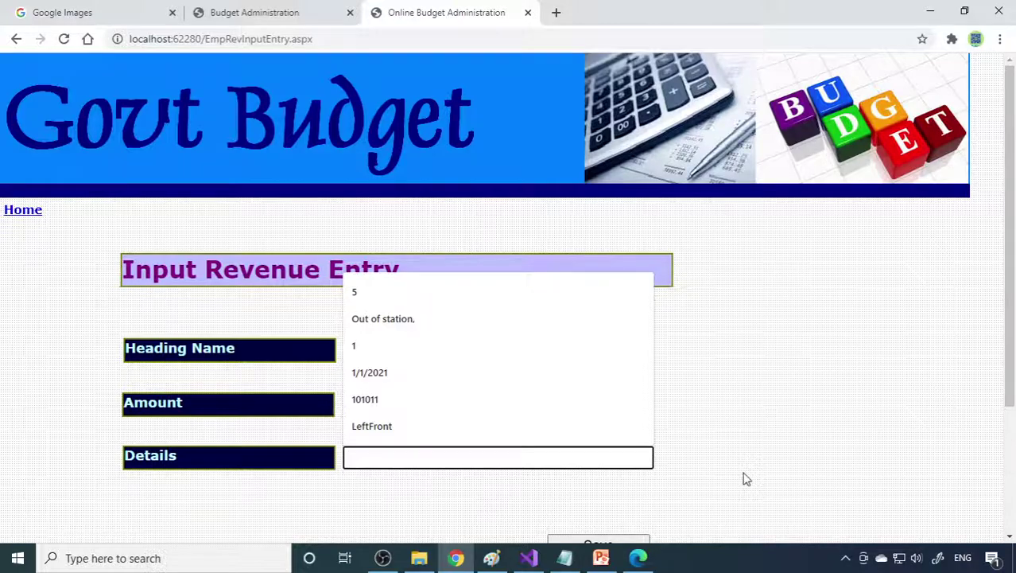
text(thi)
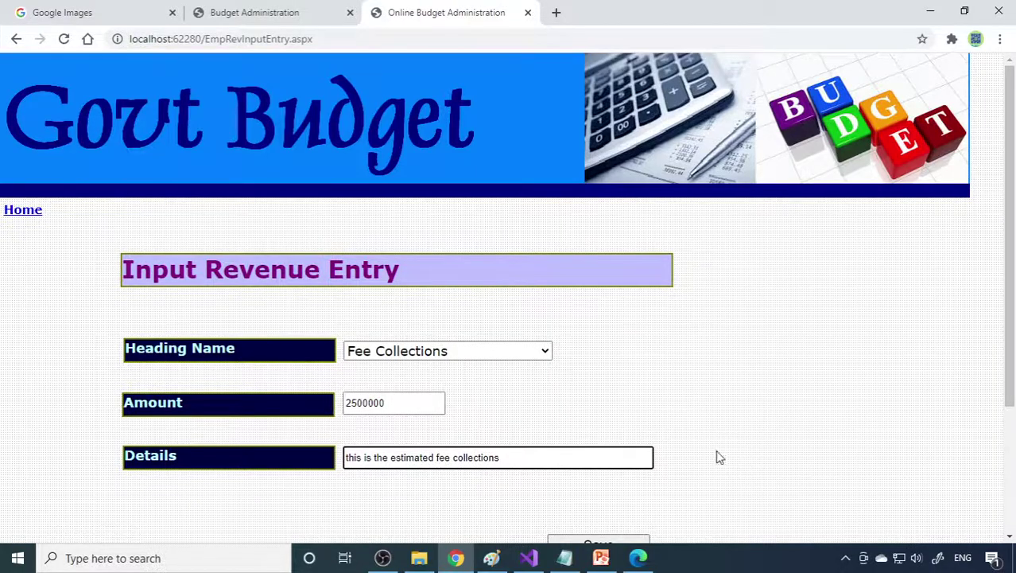
scroll(717, 456, down, 2)
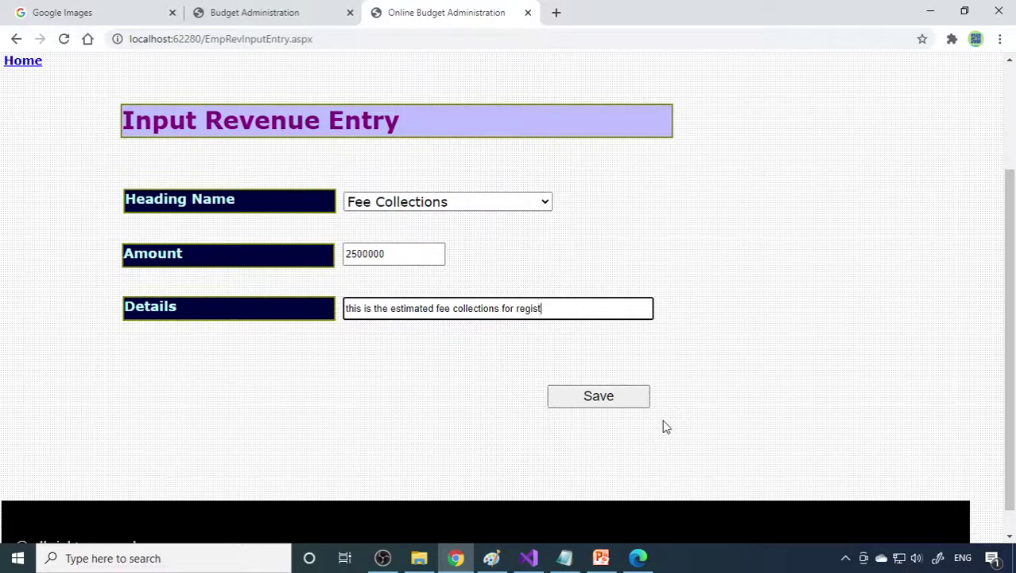
text(ration)
click(609, 402)
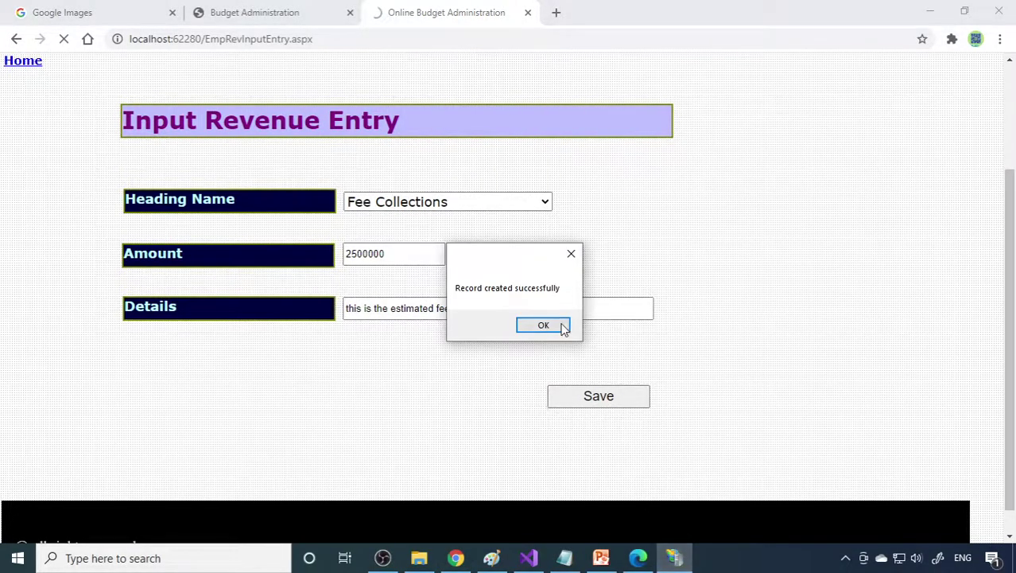
click(559, 326)
Step: Check the output revenue list, then return to the employee main page
click(23, 211)
scroll(265, 297, down, 8)
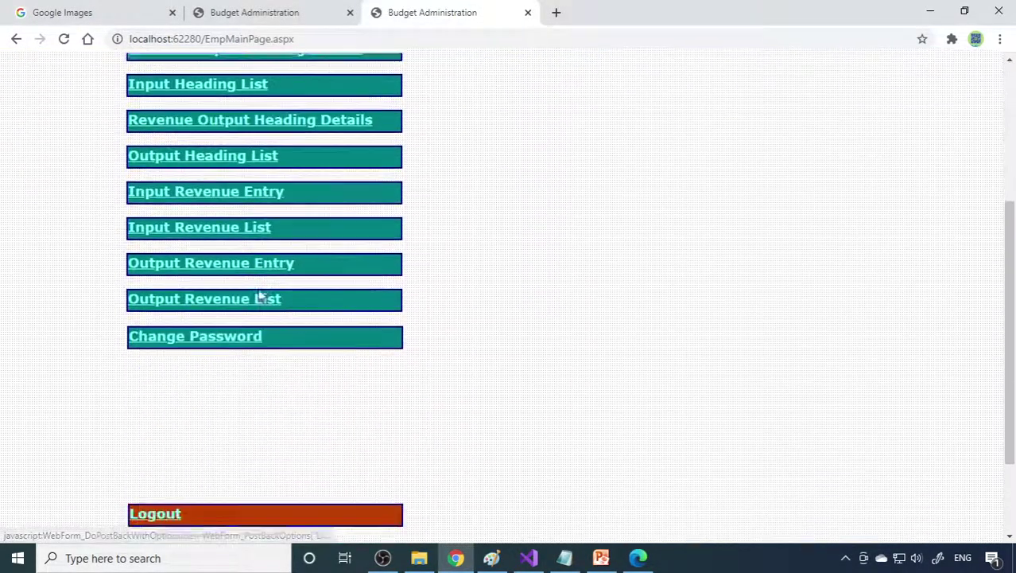
click(247, 183)
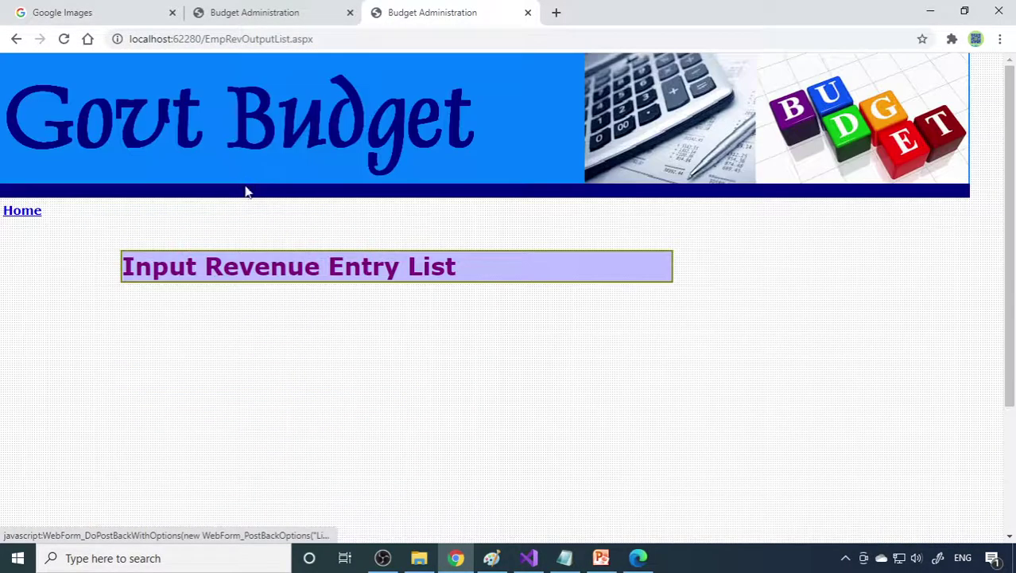
click(30, 215)
scroll(229, 271, down, 3)
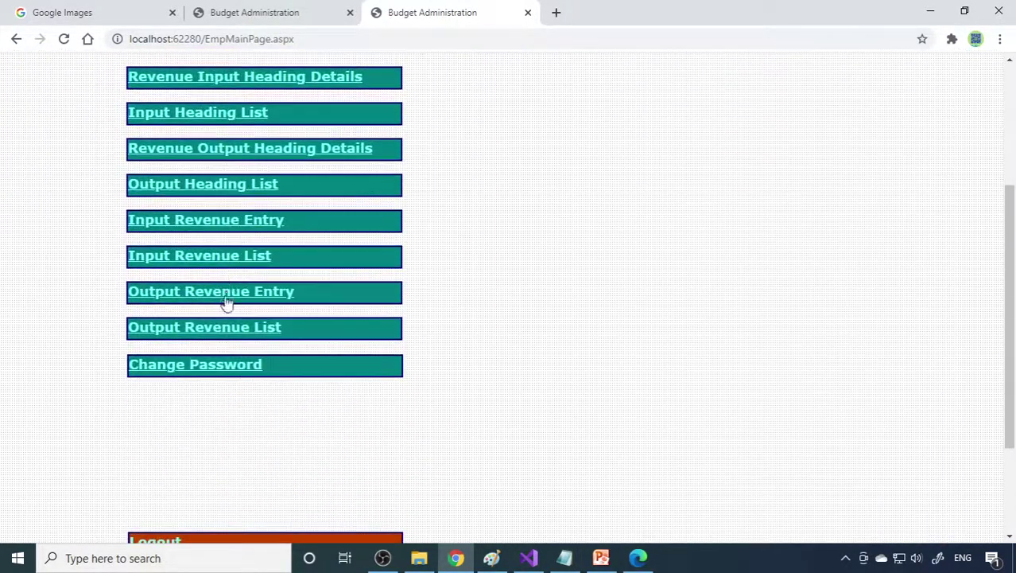
Step: Save a Salary Expenses output entry of 2000000 with the details 'estimated salary'
click(243, 294)
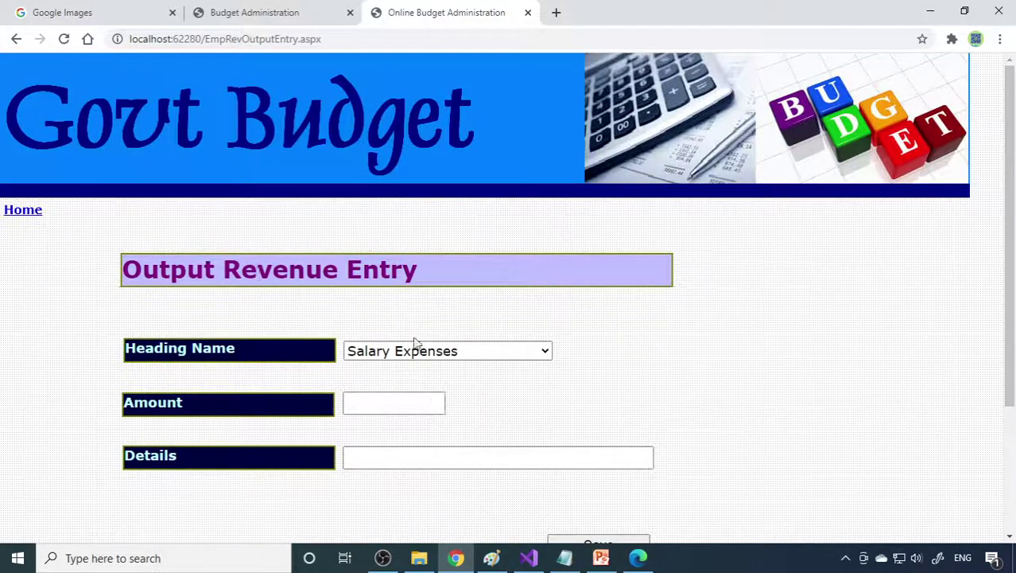
click(368, 405)
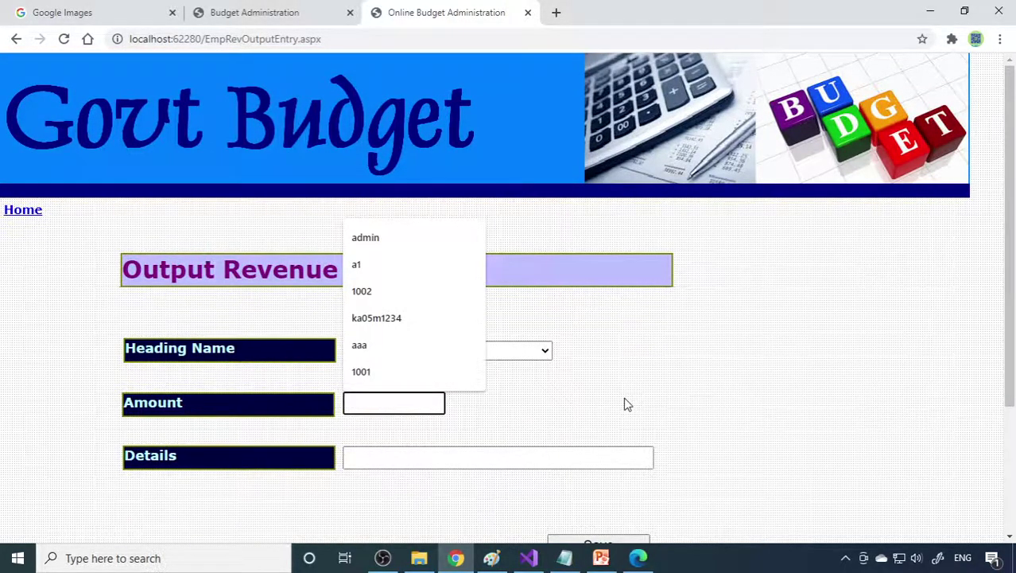
text(2000000)
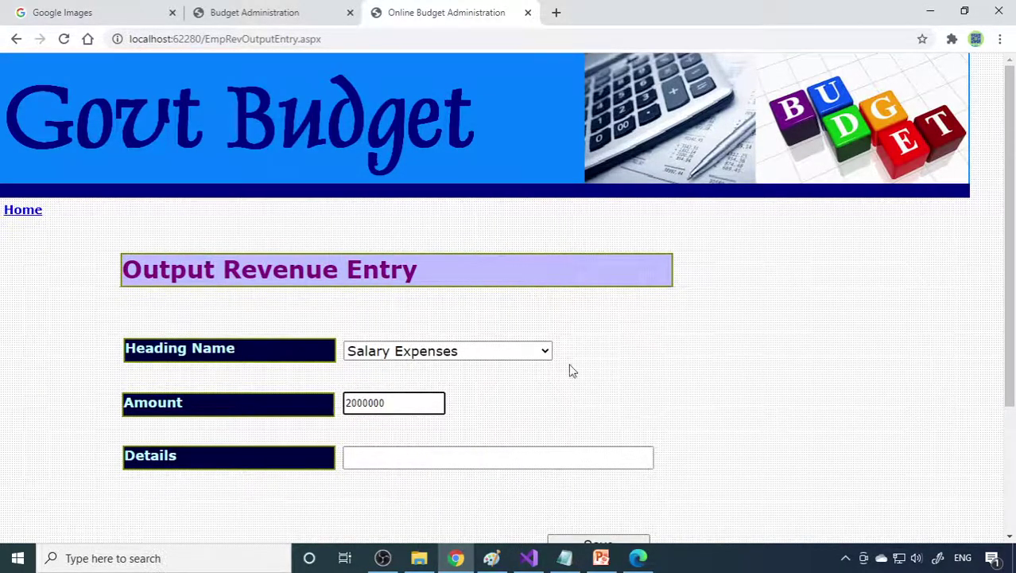
click(393, 457)
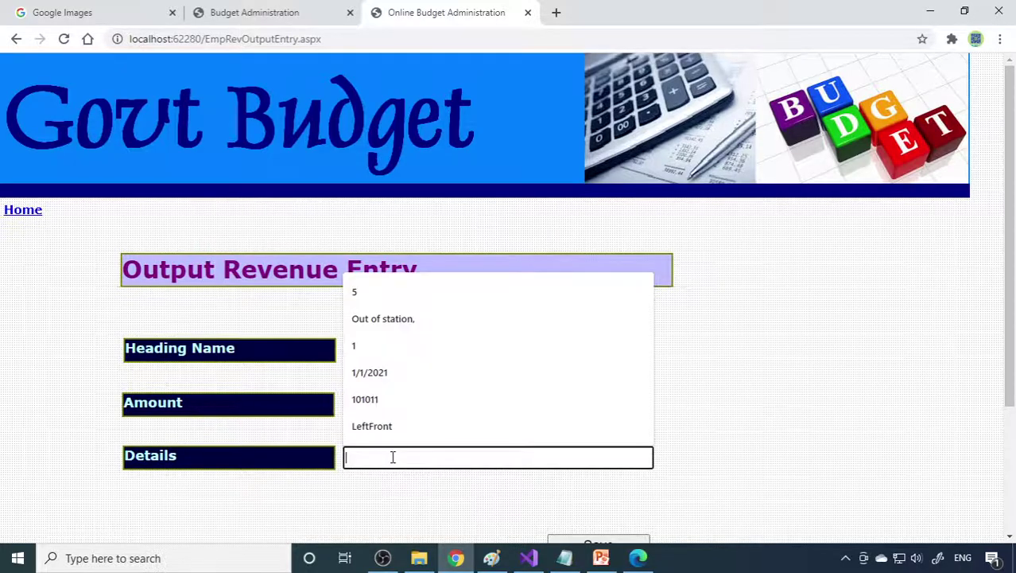
text(estimated salary)
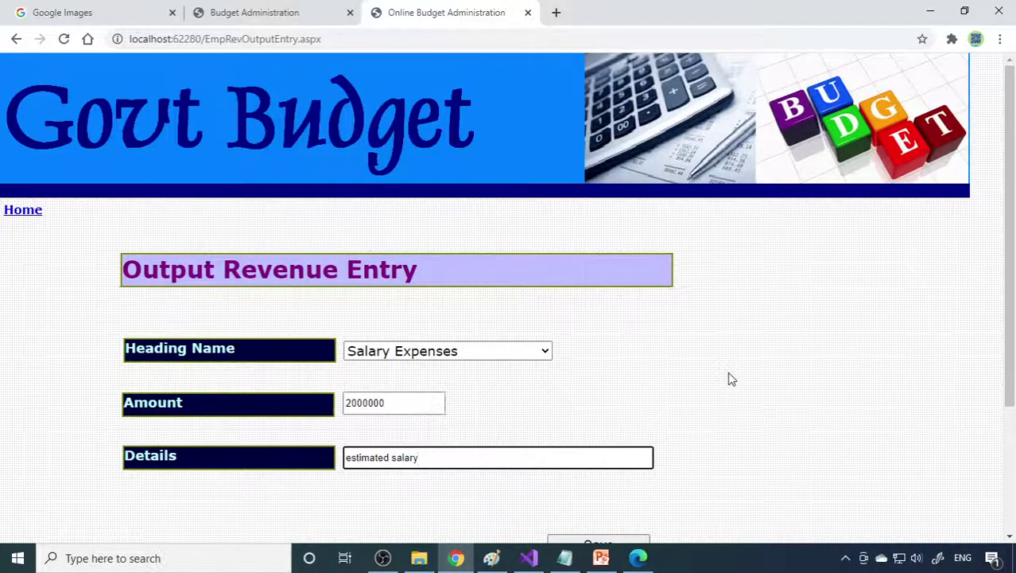
scroll(440, 420, down, 3)
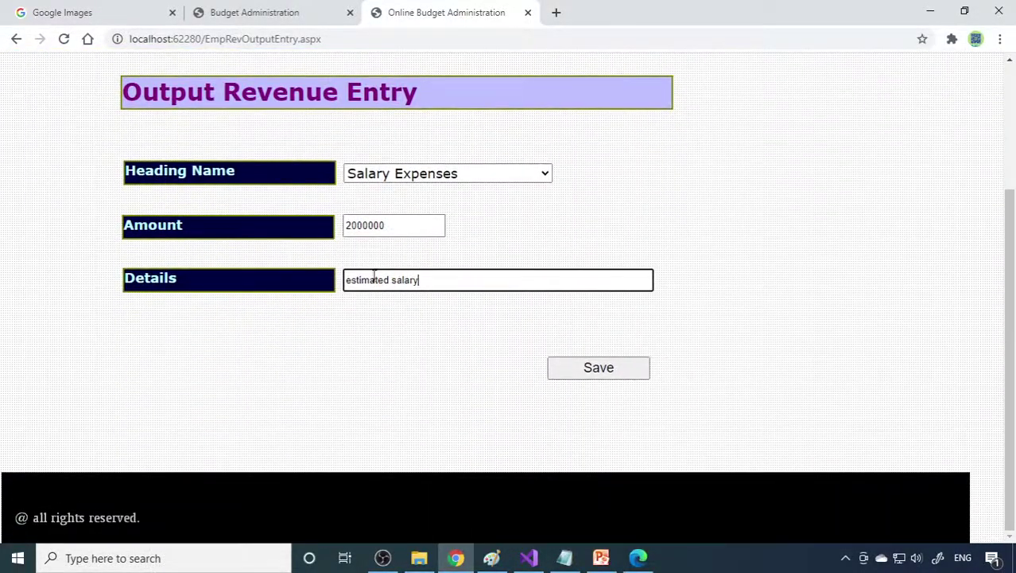
click(589, 372)
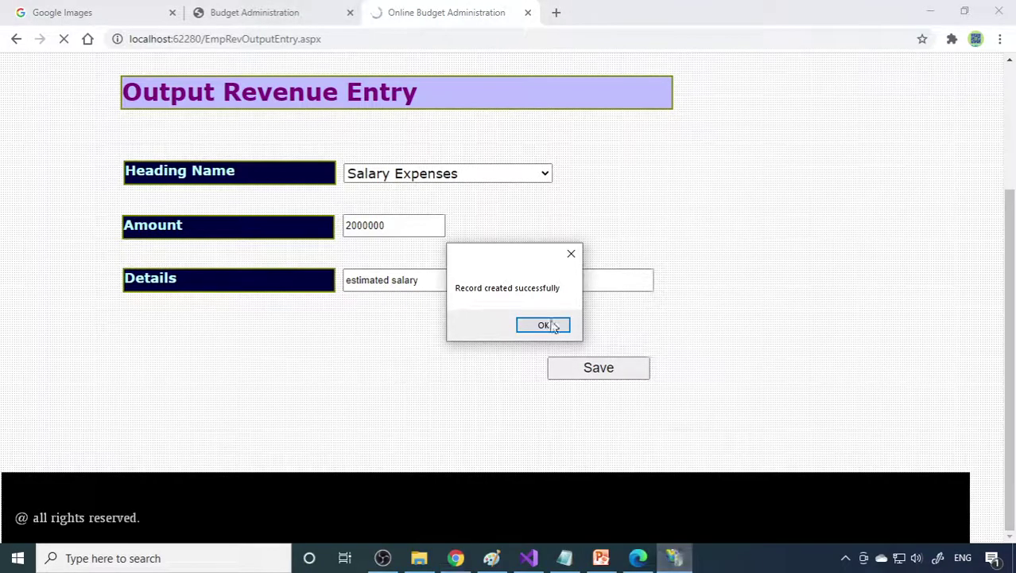
click(543, 326)
Step: Confirm the entry in the output revenue list, return home, and select the site's host address
click(20, 212)
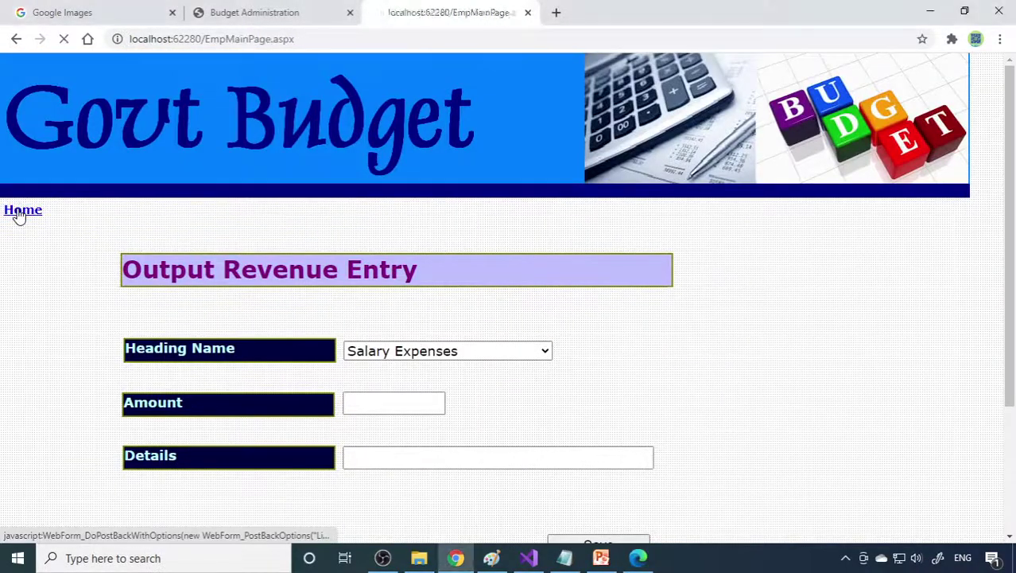
scroll(265, 322, down, 5)
click(208, 254)
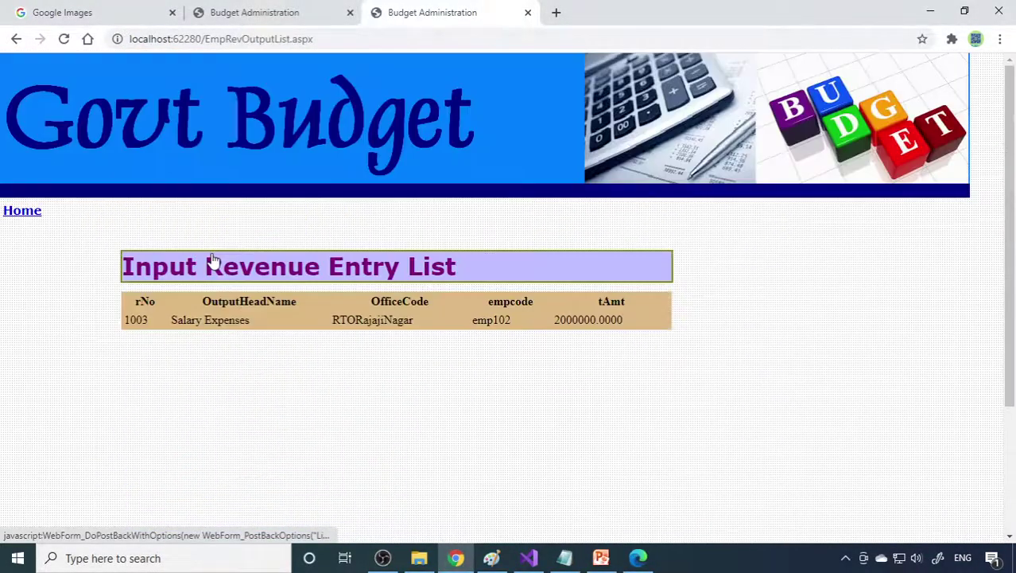
click(40, 212)
drag(201, 38, 82, 43)
key(ctrl+c)
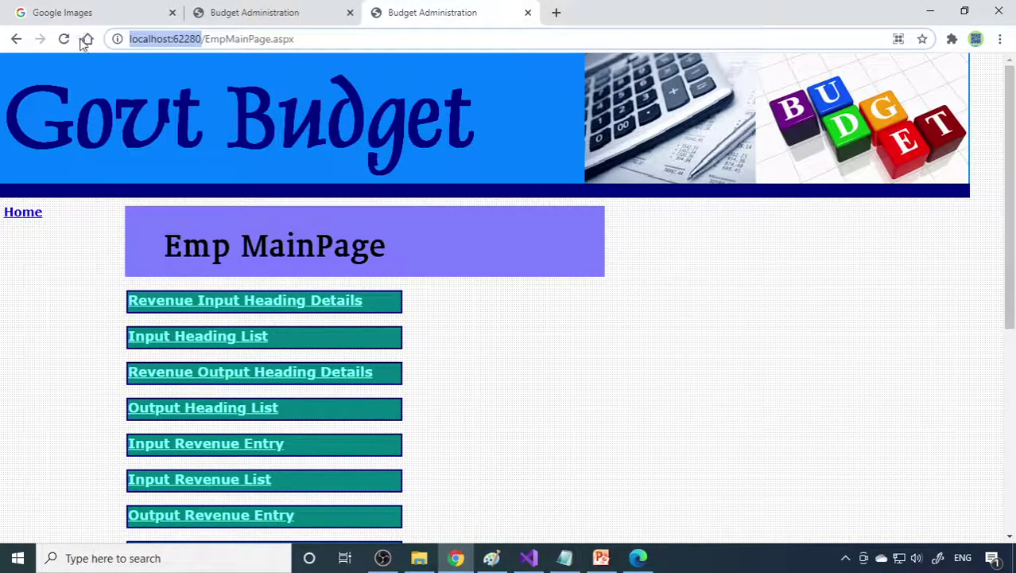
Step: Load localhost:62280 in a new tab and enter the Govt Budget site
click(554, 13)
key(ctrl+v)
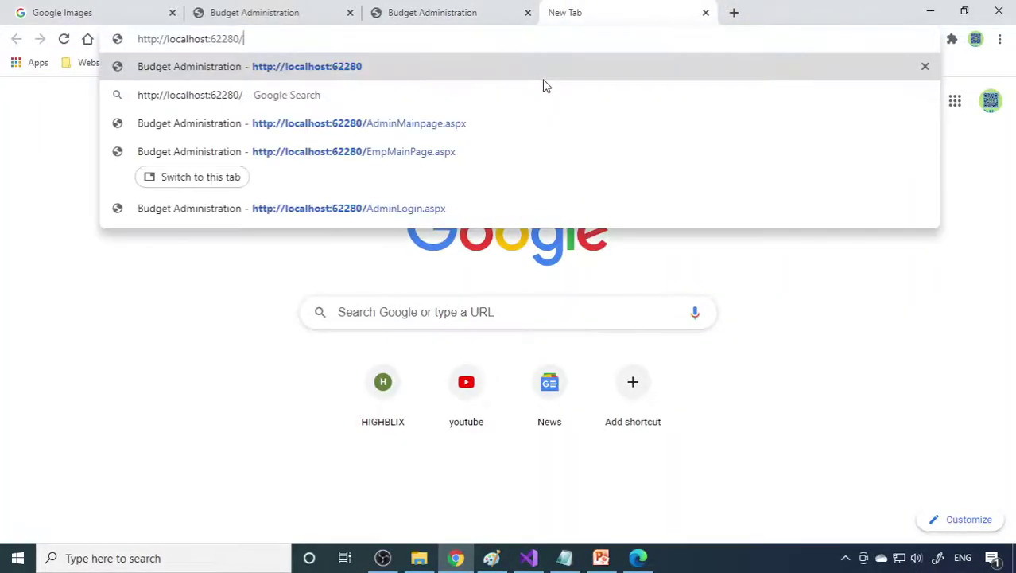
key(Return)
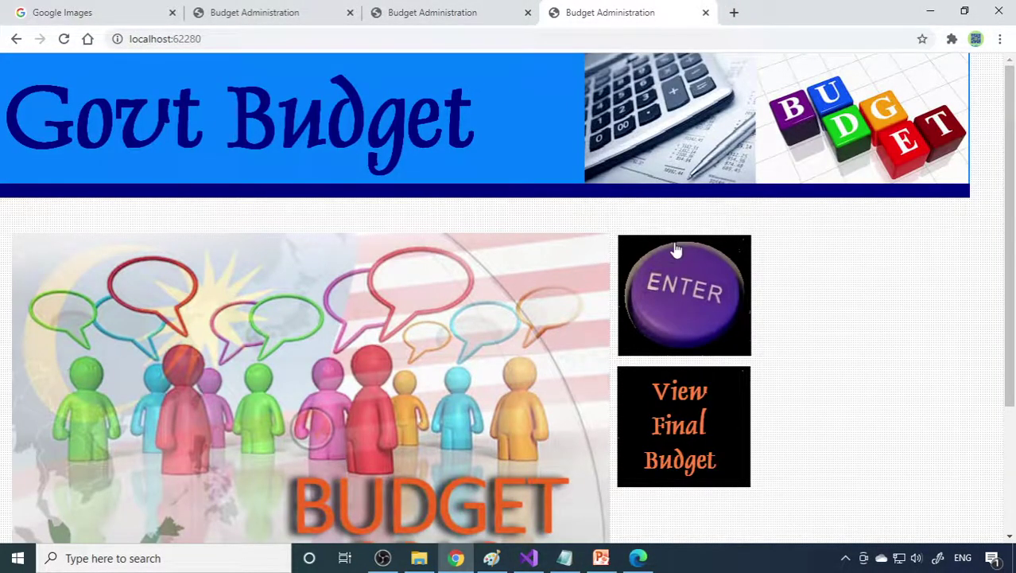
click(676, 252)
scroll(301, 329, down, 3)
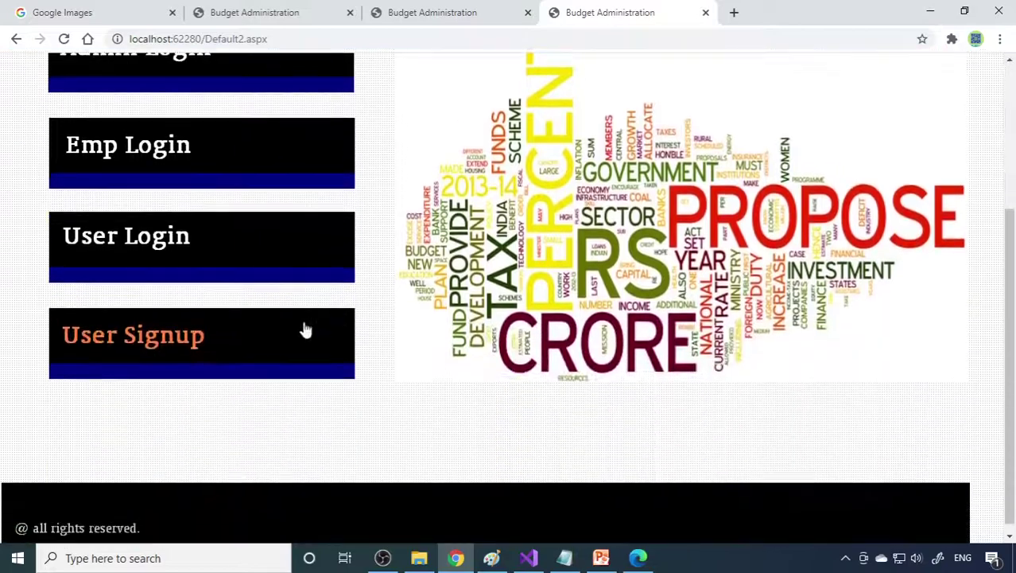
Step: Look over the User Signup form, then go back and open User Login
click(166, 356)
scroll(483, 378, down, 5)
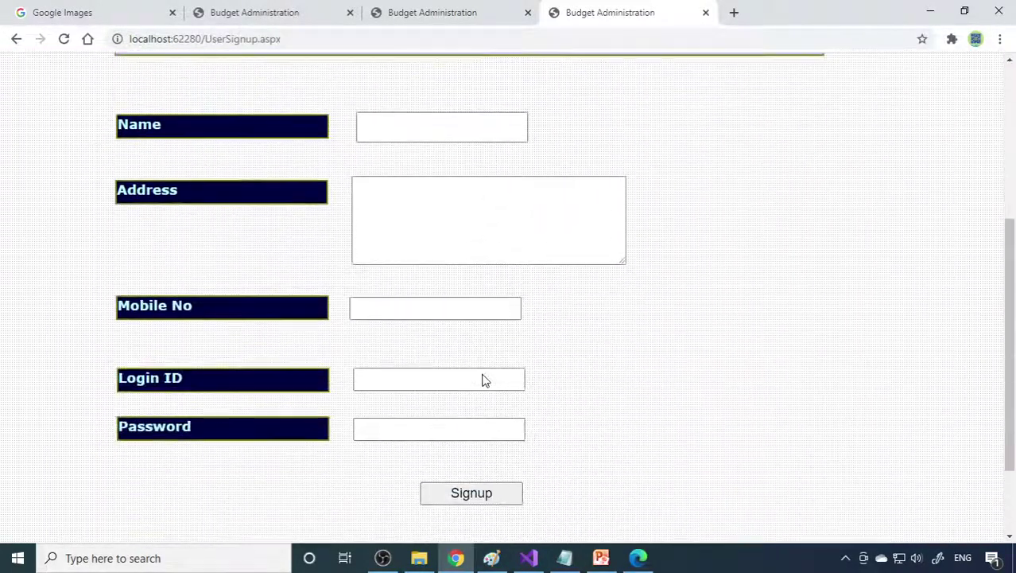
scroll(483, 379, up, 5)
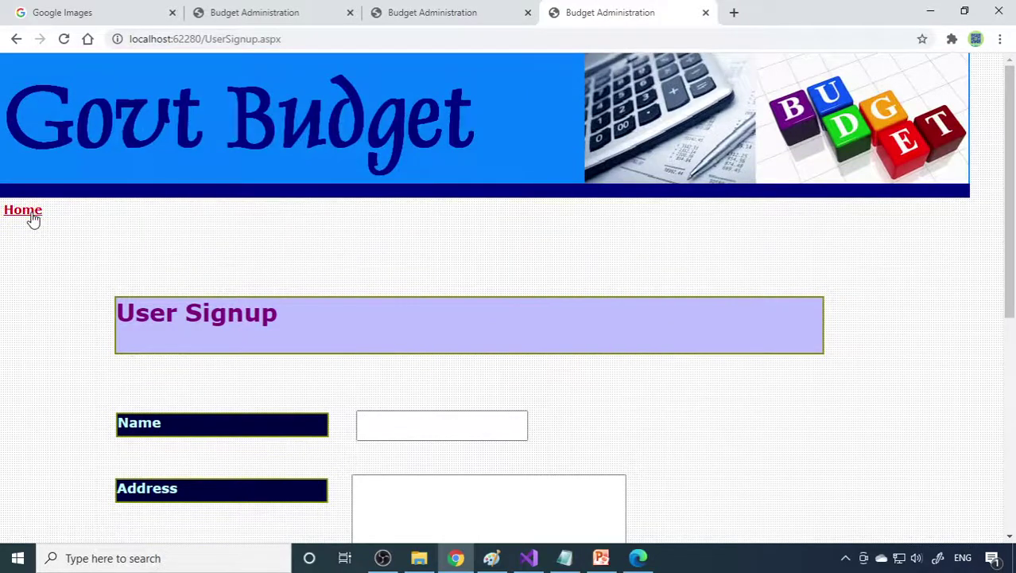
scroll(221, 375, down, 3)
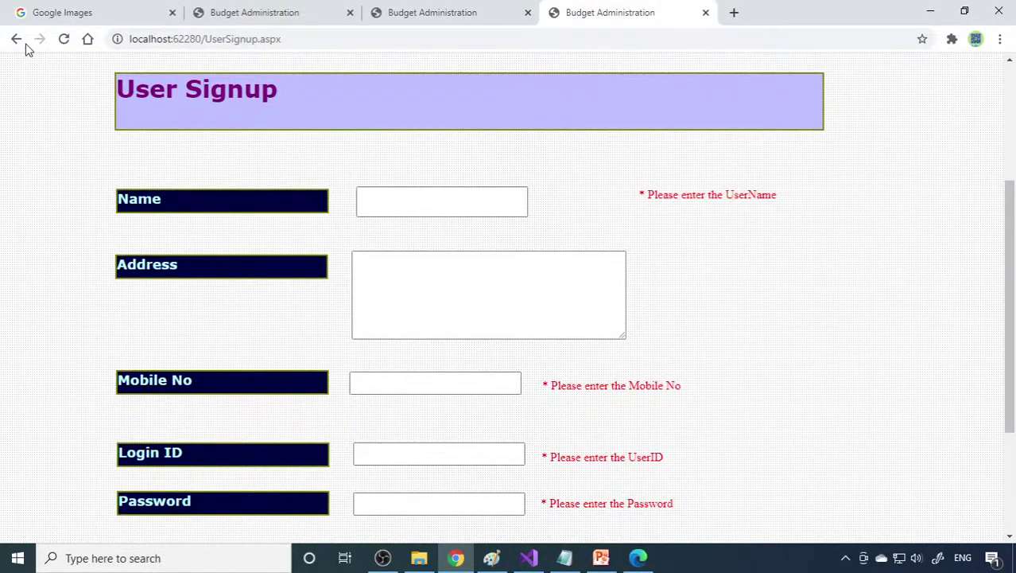
click(19, 40)
click(151, 238)
Step: Log in with the user name and password and dismiss Chrome's password warning
click(429, 350)
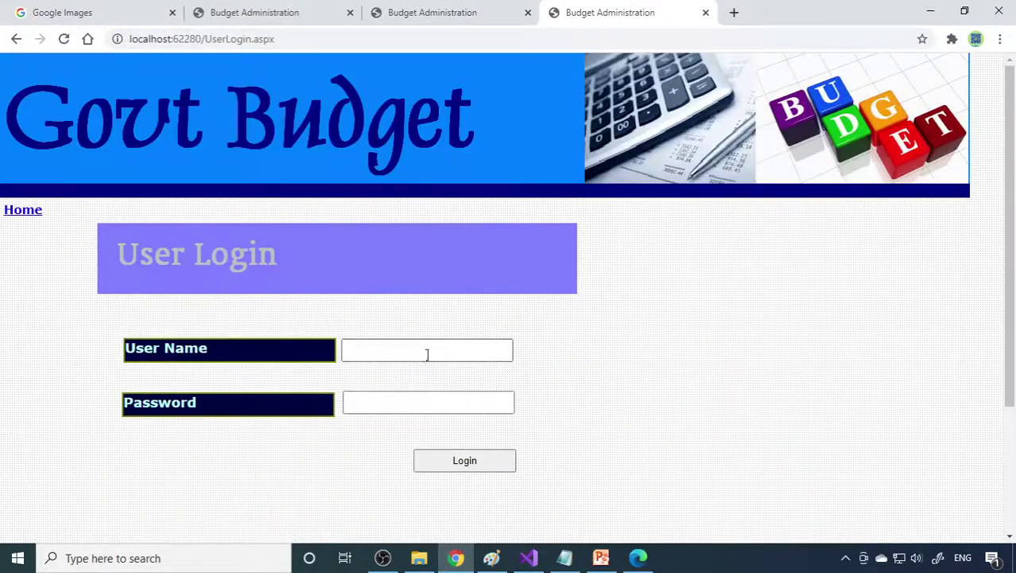
text(a1)
click(440, 401)
text(a1)
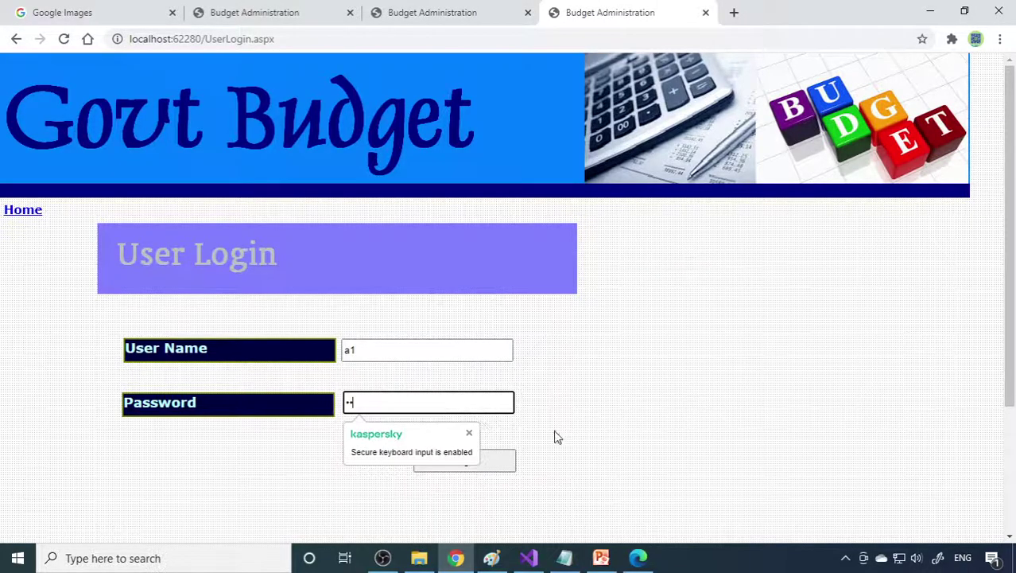
click(484, 460)
click(638, 238)
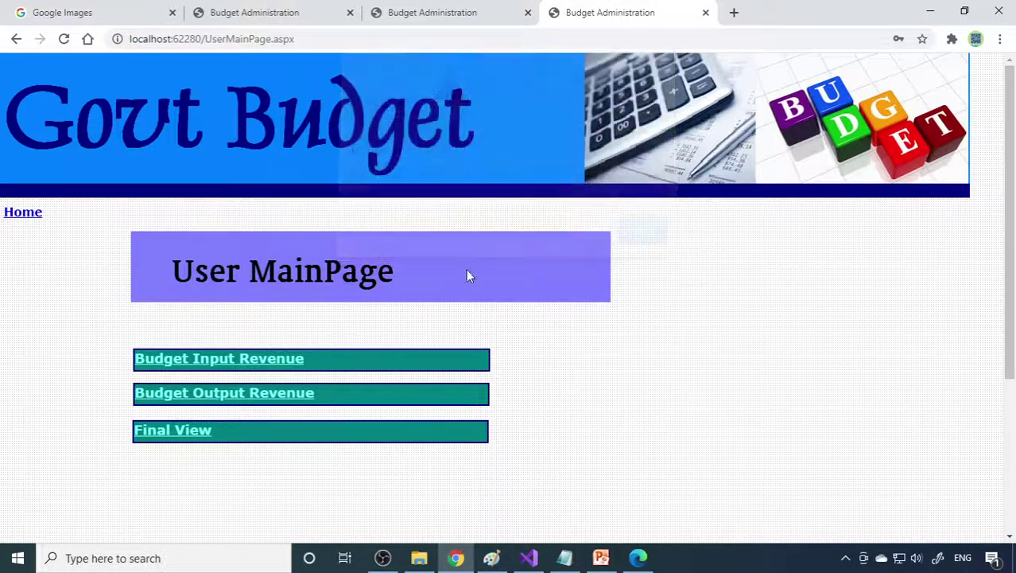
Step: Review the input and output revenue lists, then open Final View showing balance 2798999
click(268, 363)
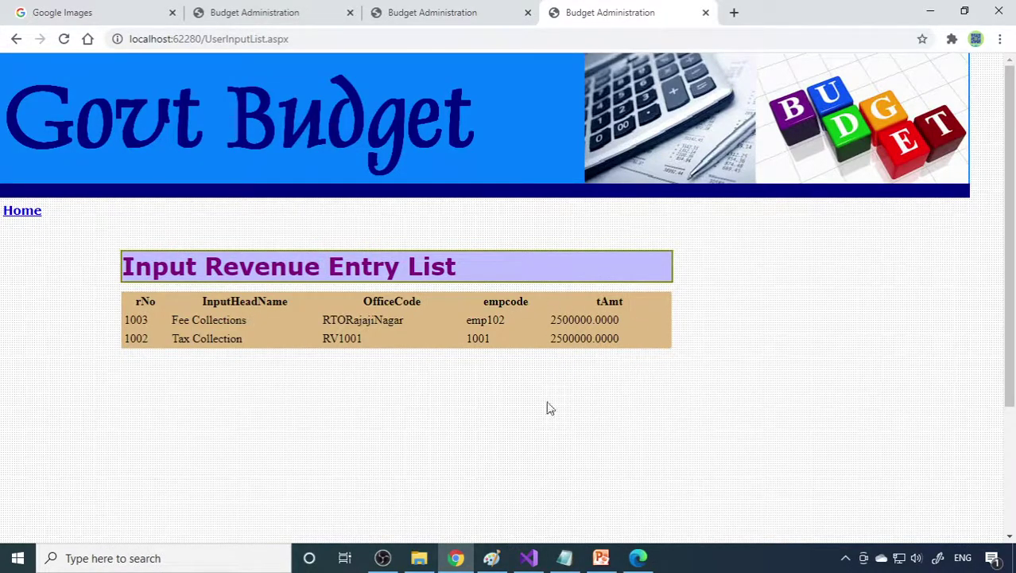
click(24, 211)
scroll(238, 386, down, 2)
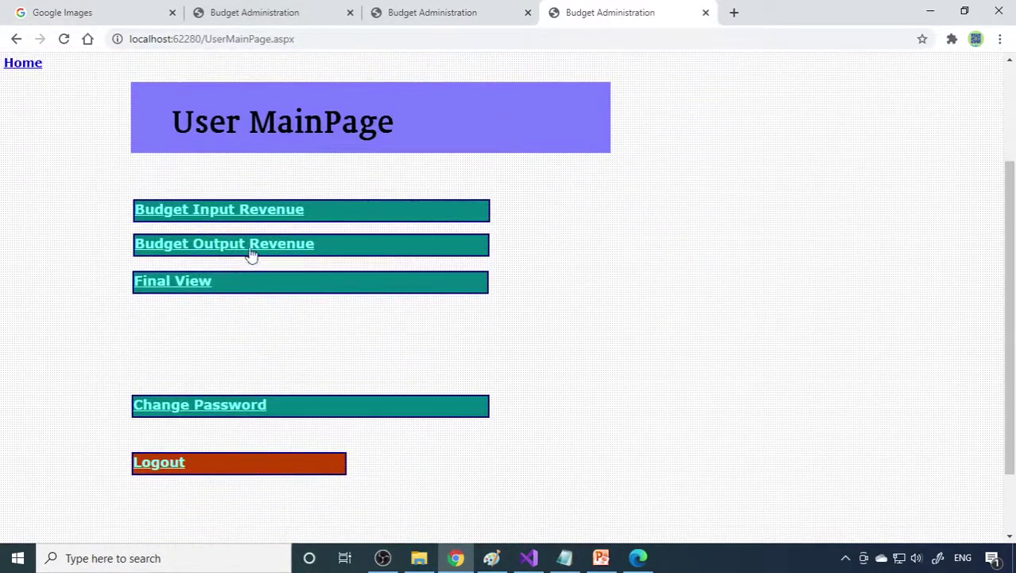
click(251, 243)
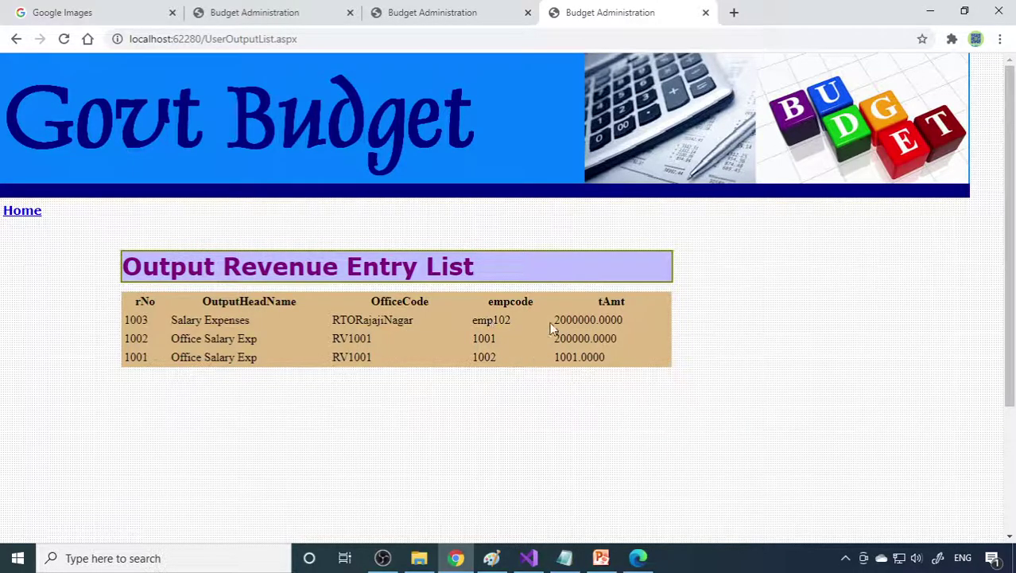
click(24, 212)
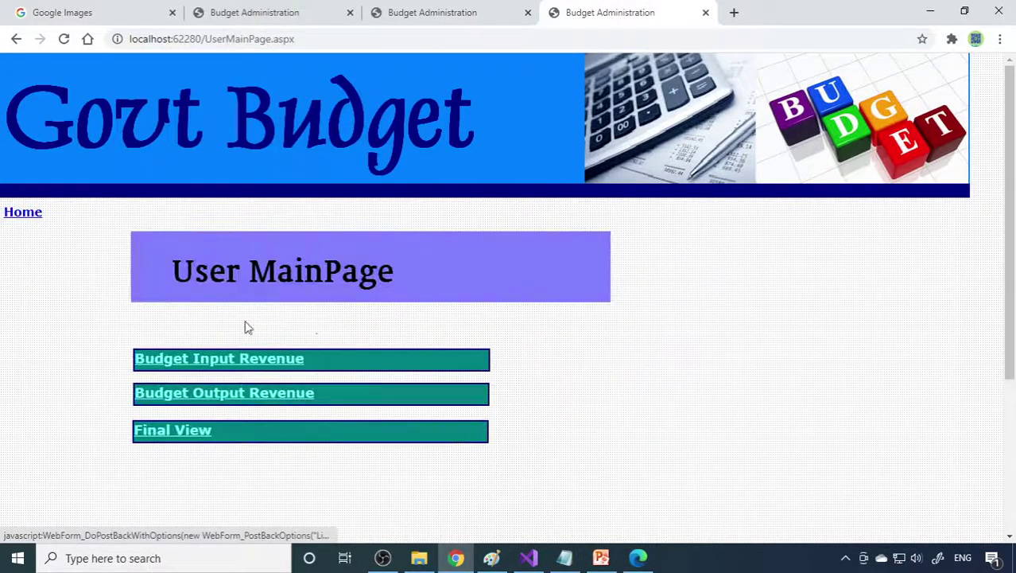
scroll(252, 327, down, 2)
click(191, 290)
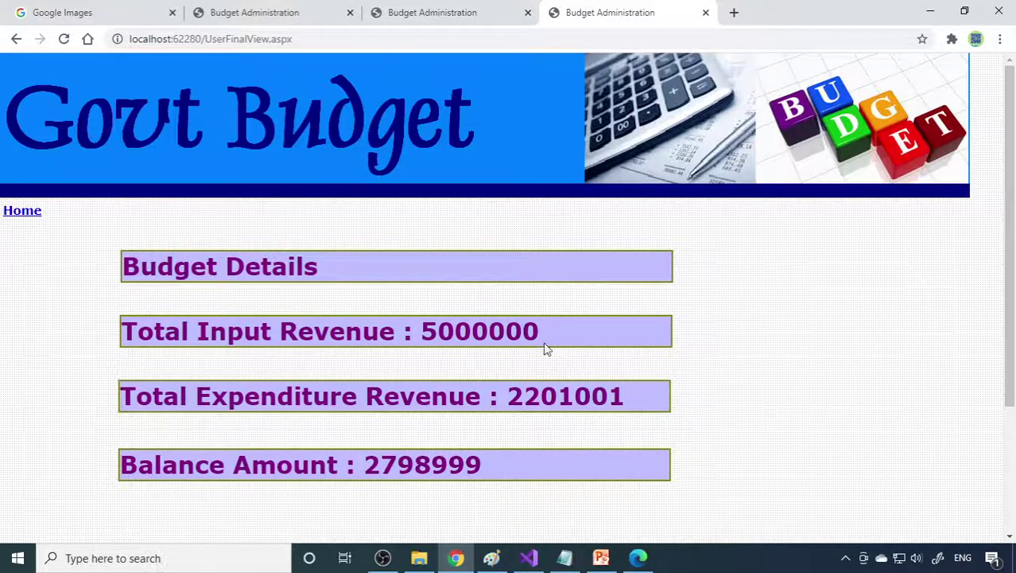
Step: Check the employee tab and return the admin tab to its main page
click(433, 14)
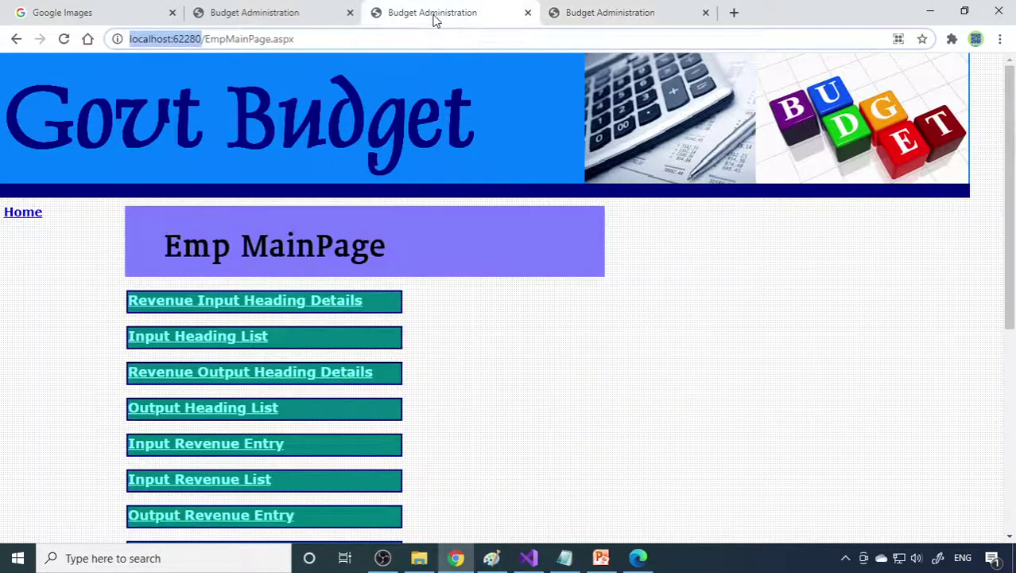
click(272, 12)
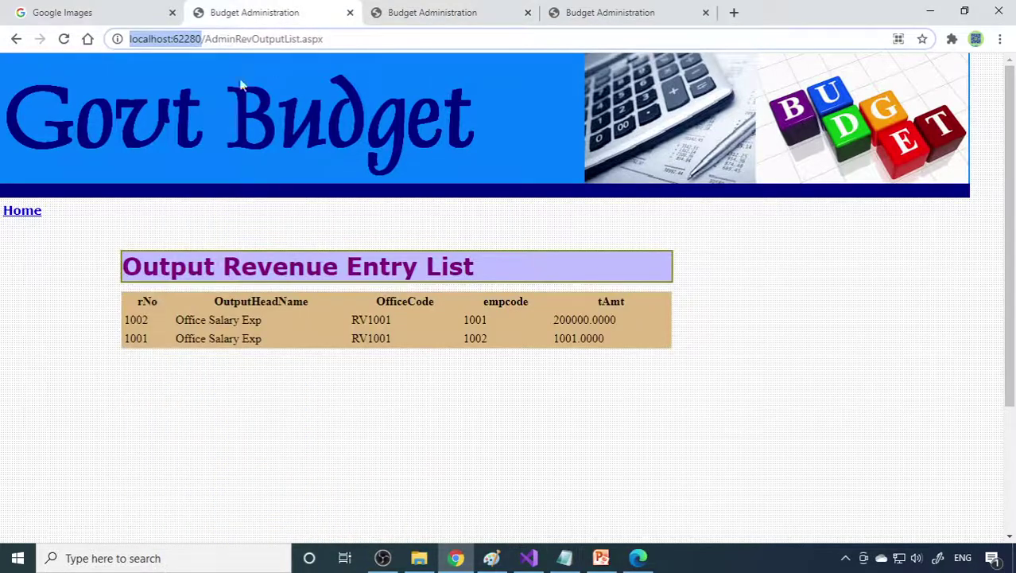
click(23, 211)
scroll(318, 298, down, 3)
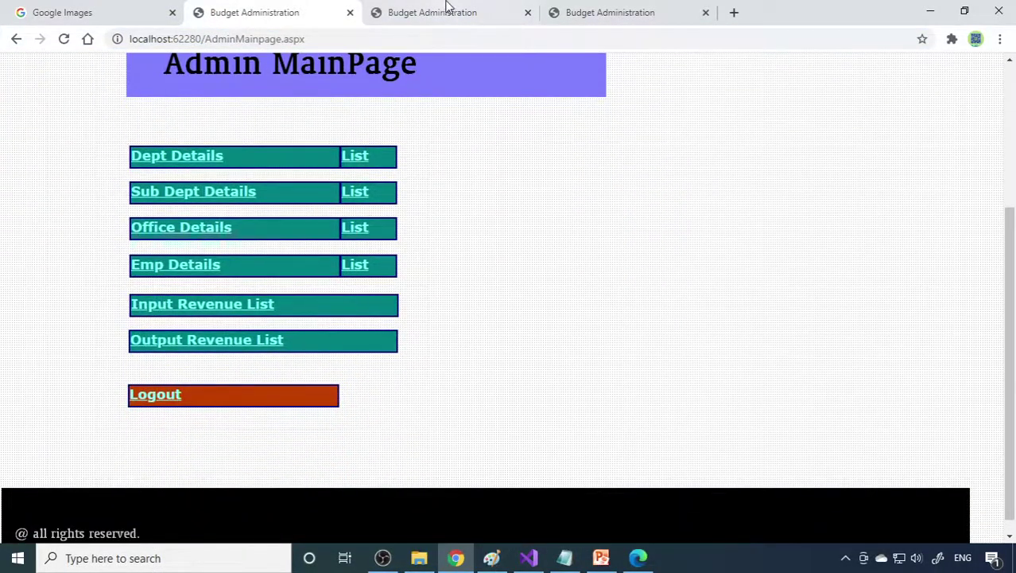
Step: Switch back to the user's Final View tab and go back to the User MainPage
click(450, 14)
click(609, 14)
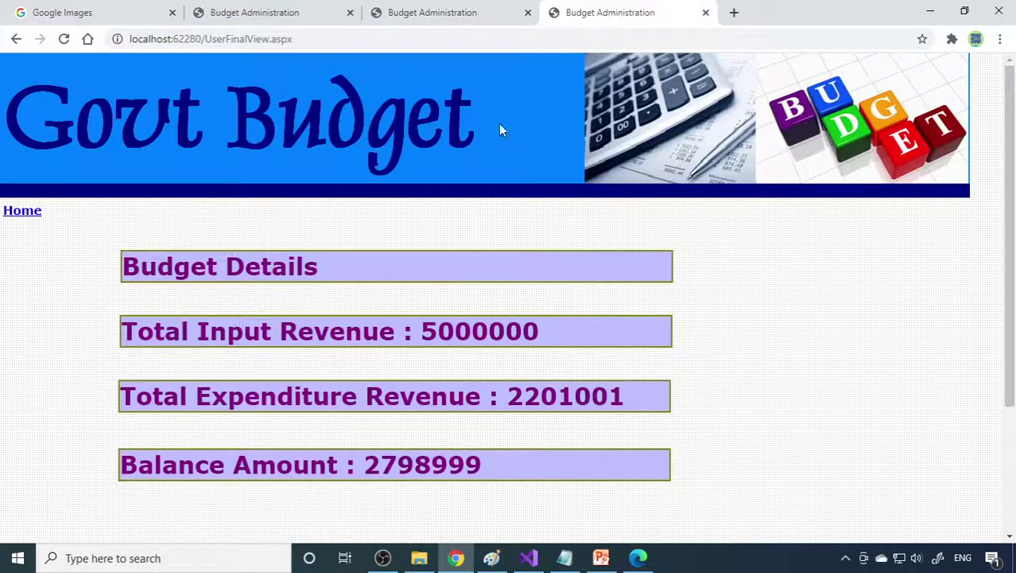
scroll(335, 303, down, 3)
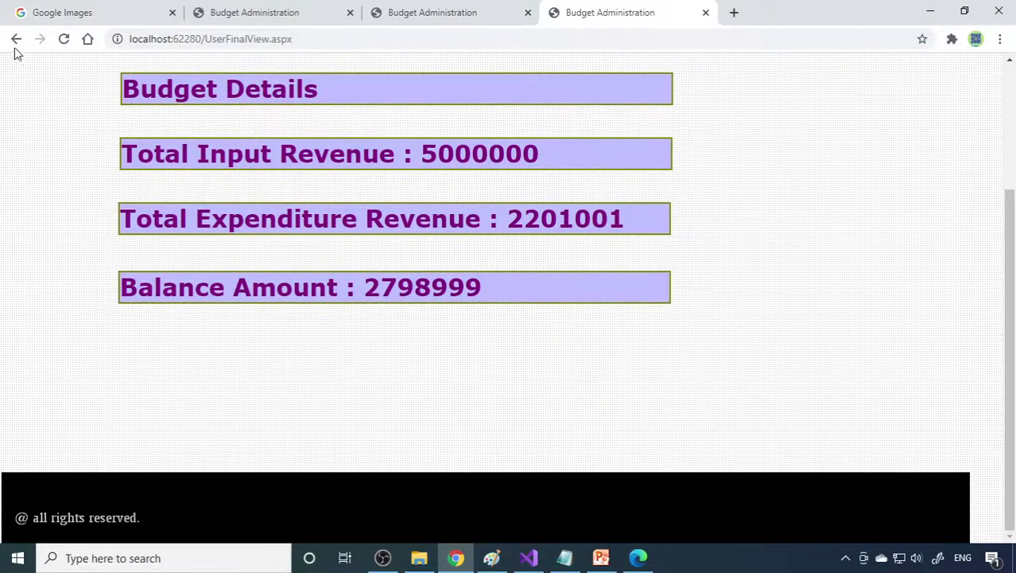
click(15, 42)
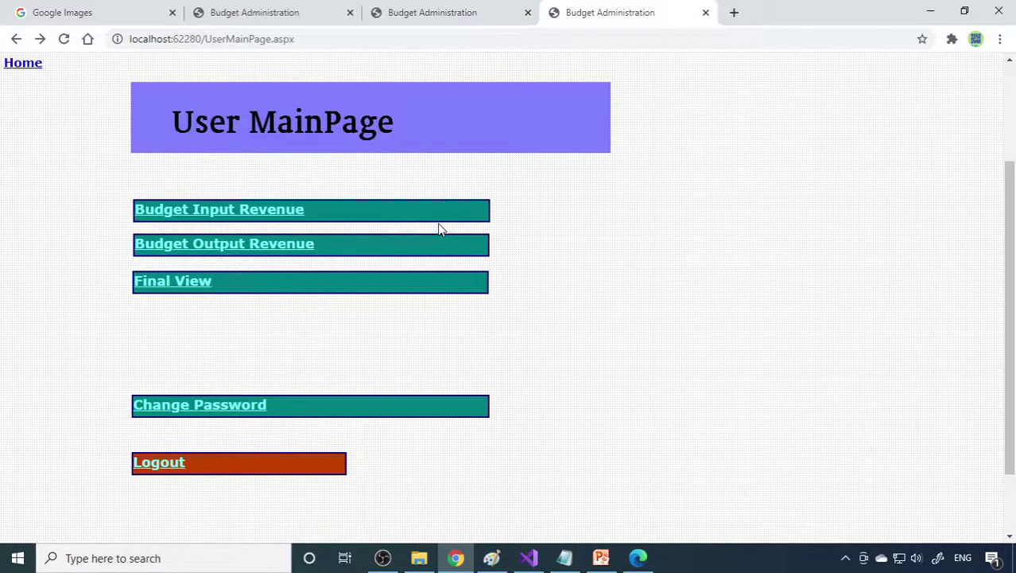
scroll(462, 347, up, 2)
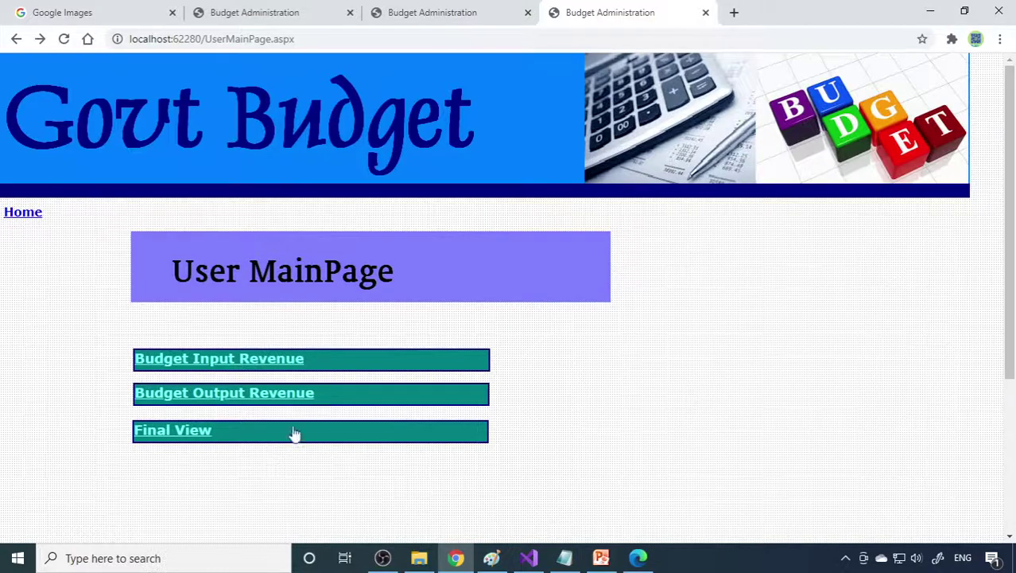
scroll(589, 332, down, 3)
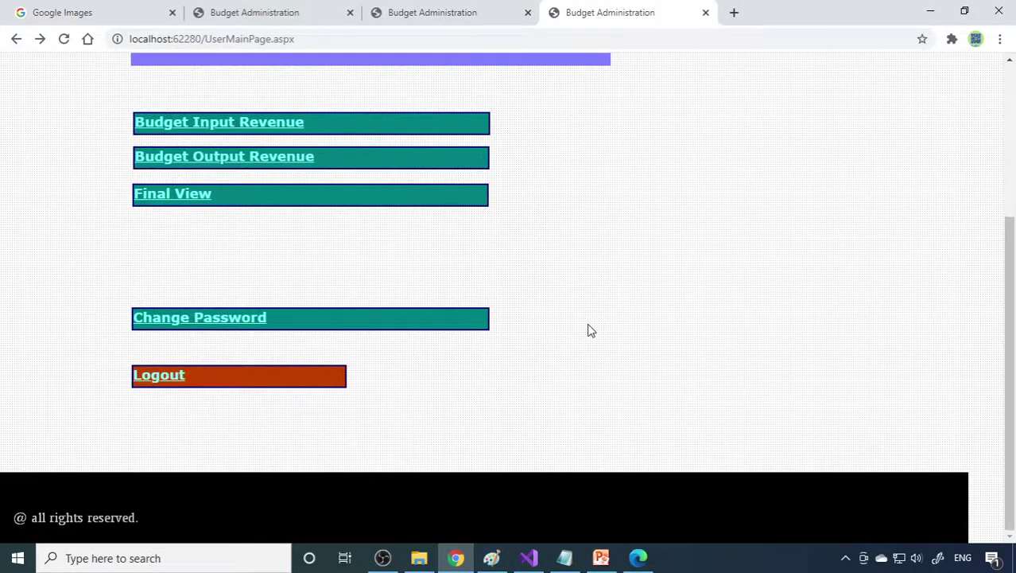
scroll(591, 329, up, 3)
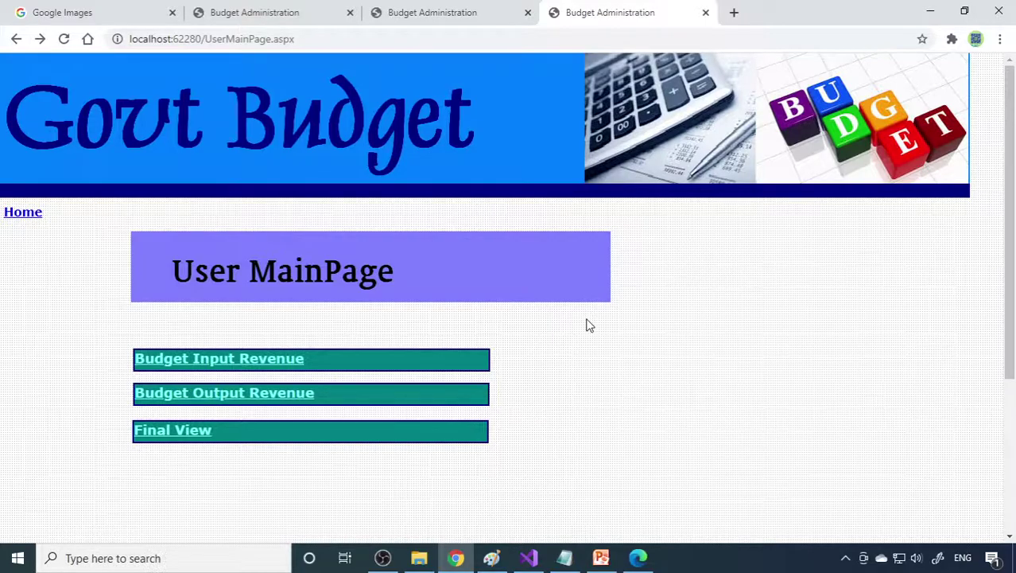
scroll(589, 325, down, 3)
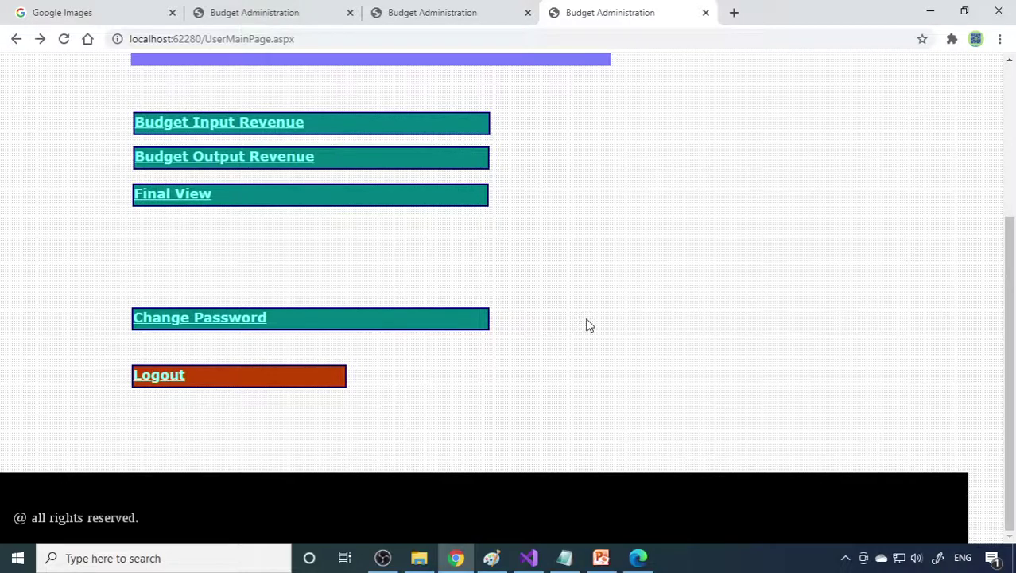
click(646, 561)
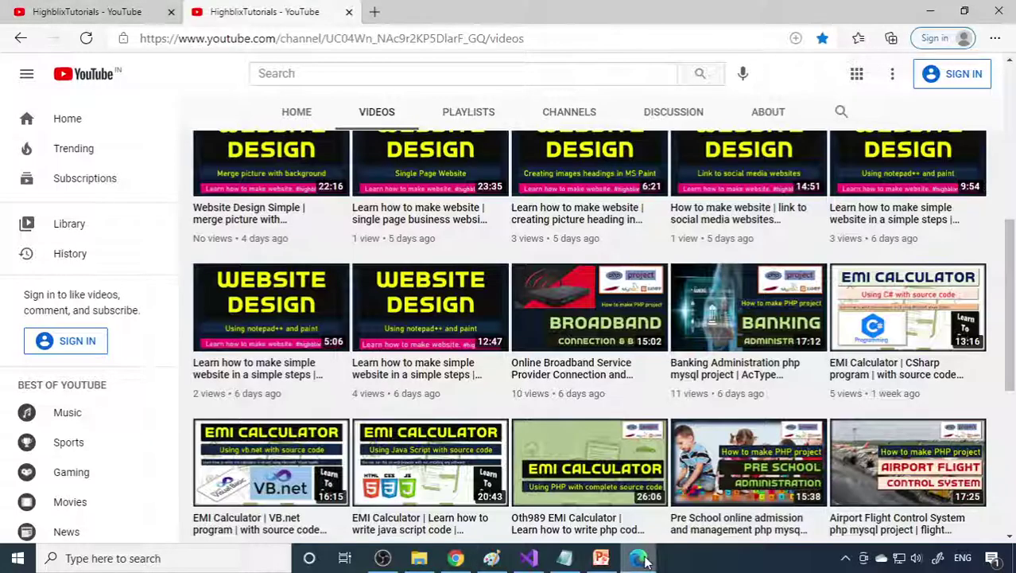
click(934, 8)
scroll(570, 328, up, 3)
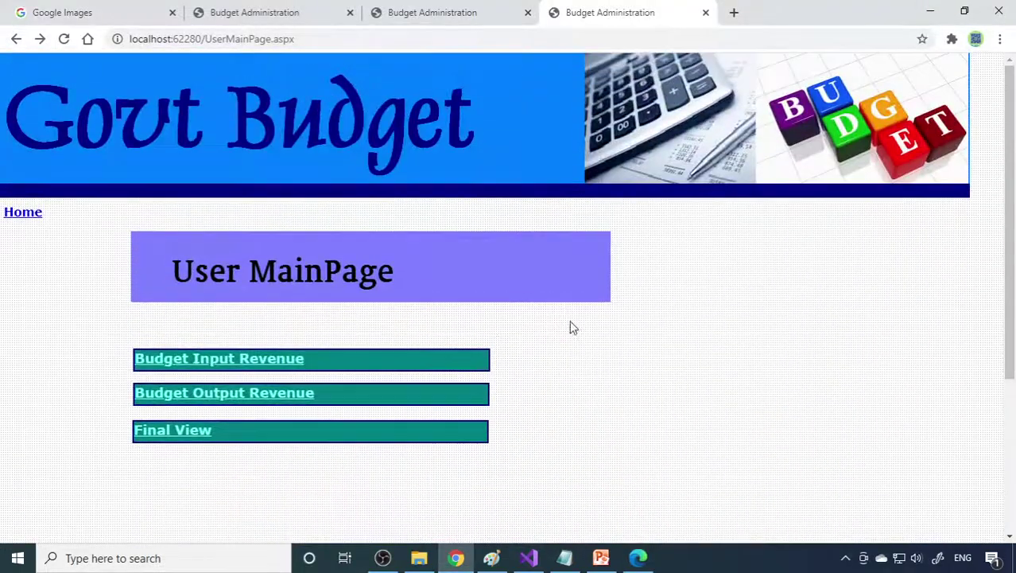